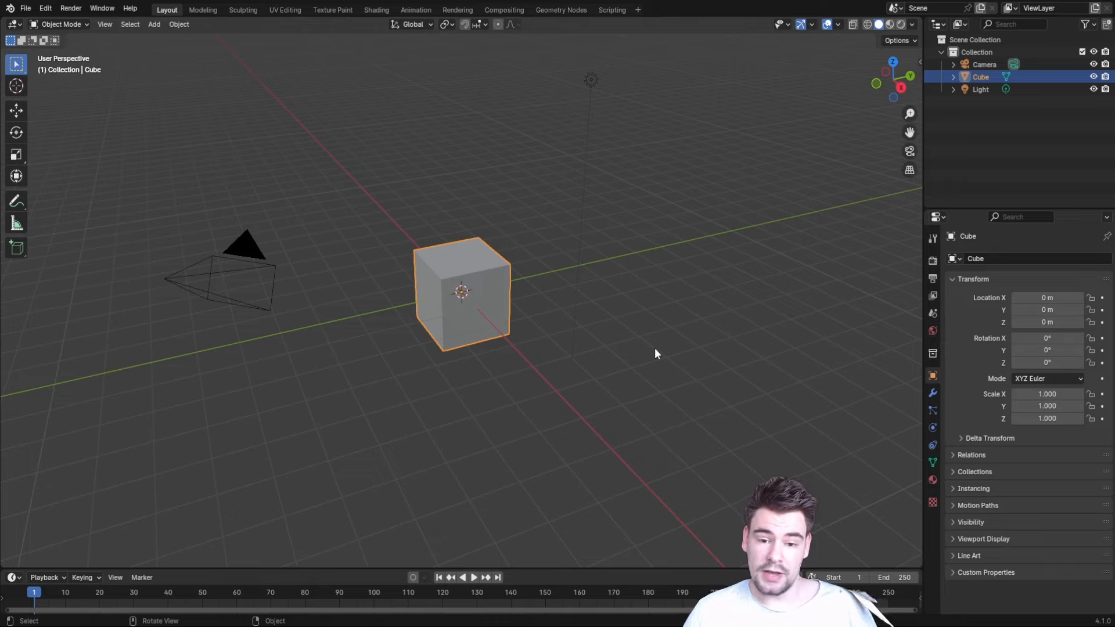
- Delete the default cube and add a mesh cylinder at the world origin
key(Delete)
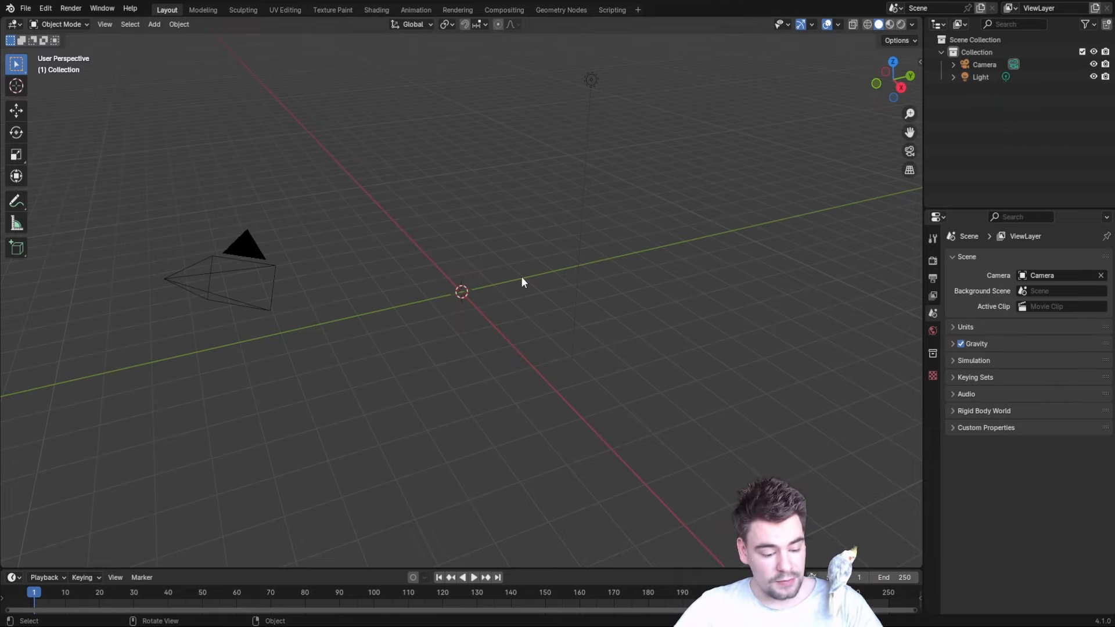
key(shift+a)
mouse_move(525, 293)
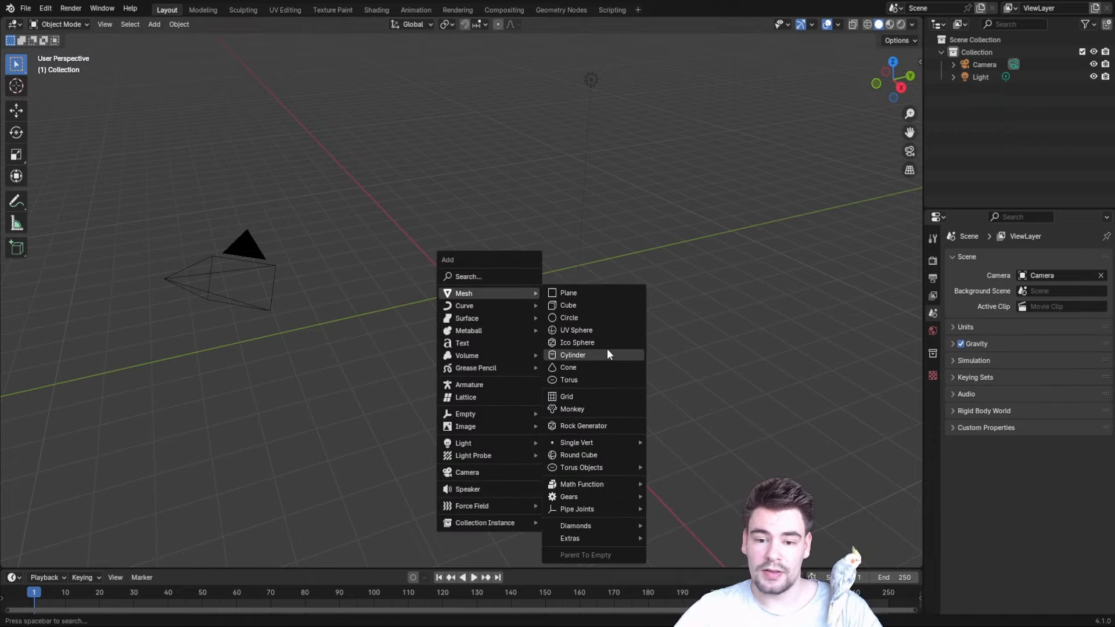
click(607, 354)
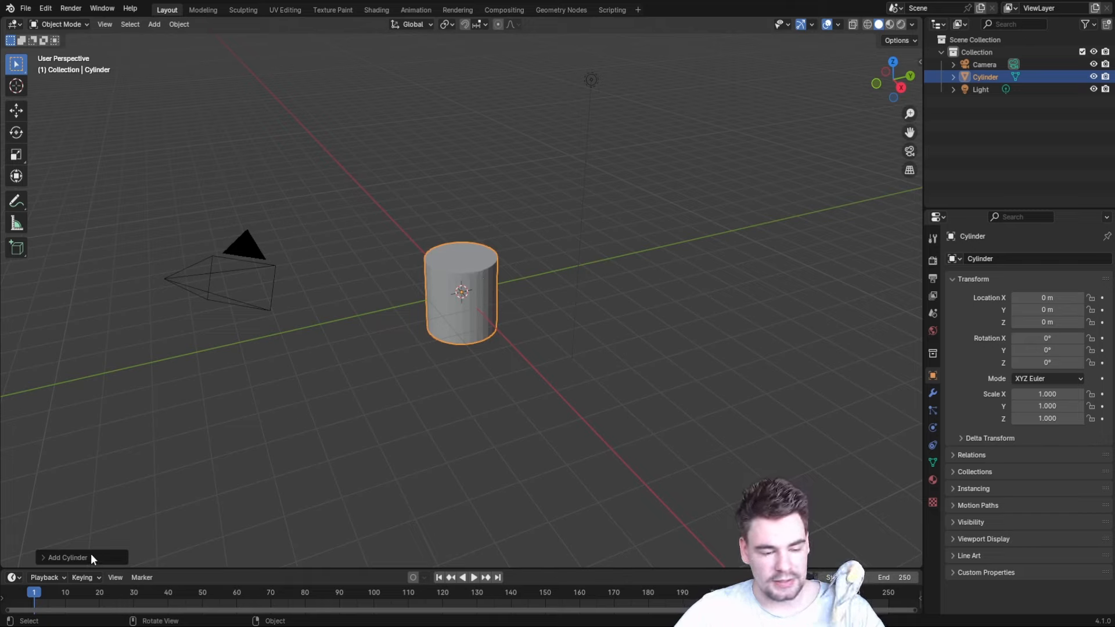
- Set the new cylinder's vertex count to 6 so it has a hexagonal cross-section
click(47, 556)
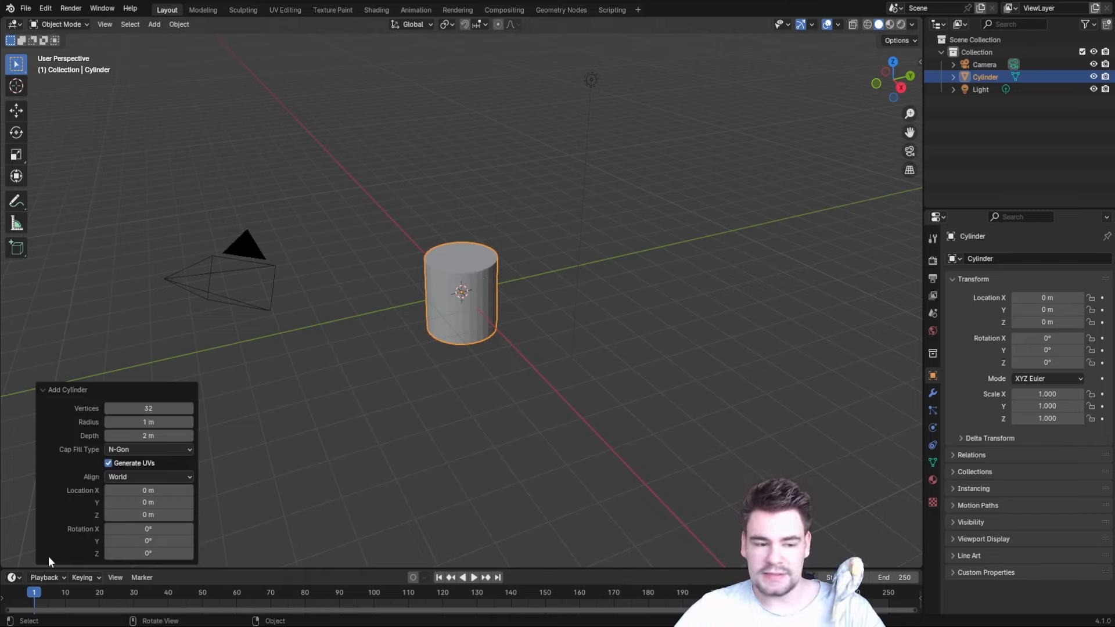
click(166, 405)
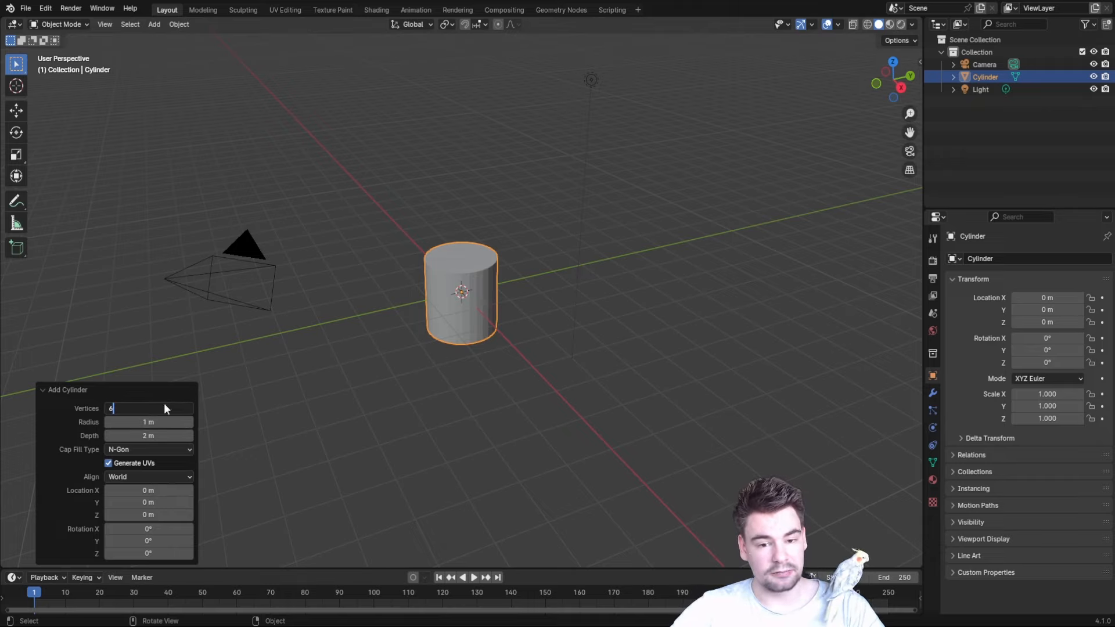
text(6)
key(Return)
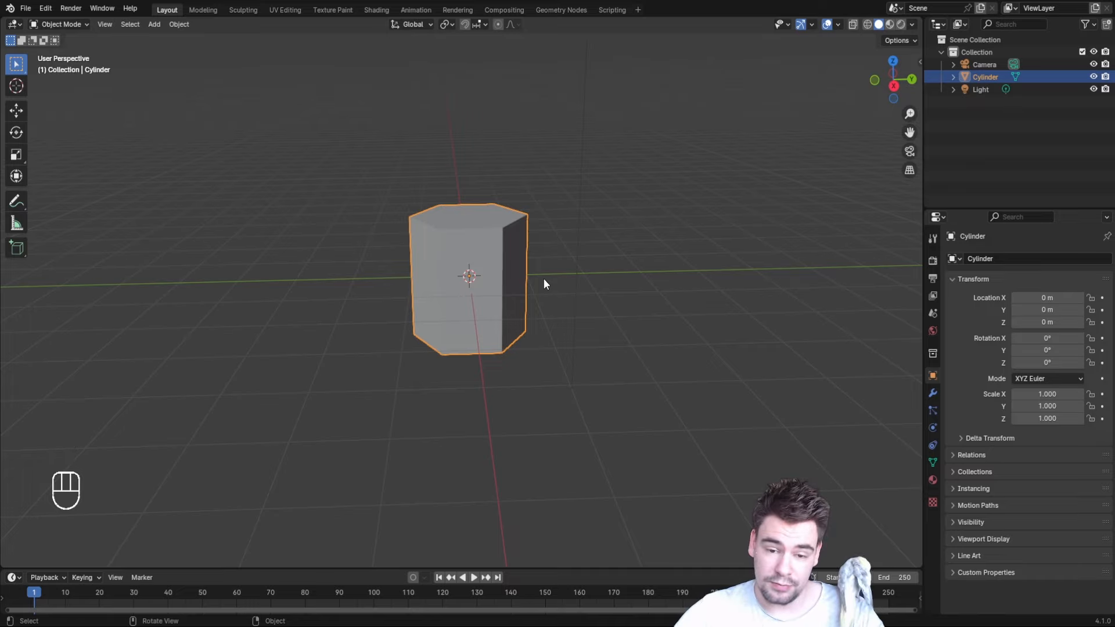
- Rotate the hexagonal cylinder 90° about the global X axis
key(r)
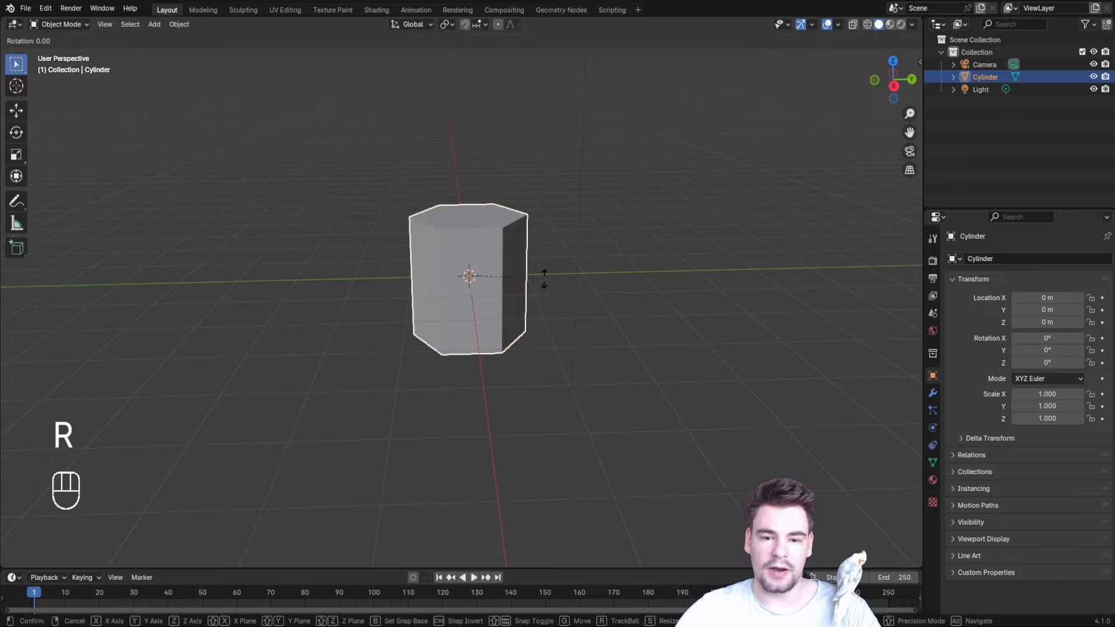
key(x)
key(KP_9)
key(KP_0)
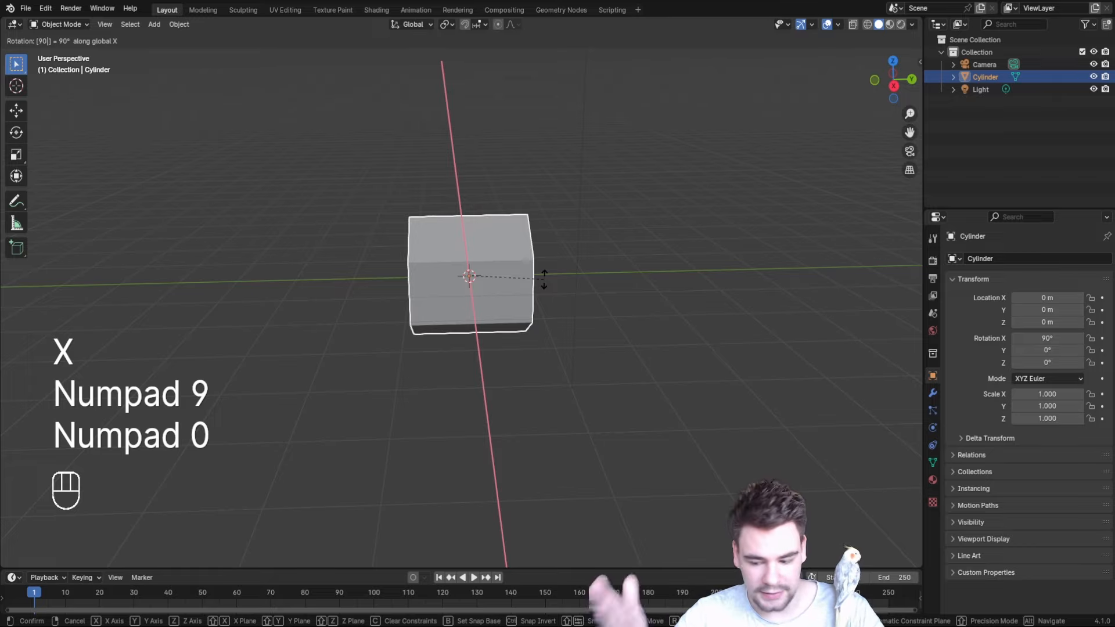
key(KP_Enter)
- Stretch the cylinder along the global Y axis into a long bar
middle_drag(545, 284, 847, 267)
scroll(825, 258, up, 3)
scroll(732, 315, down, 4)
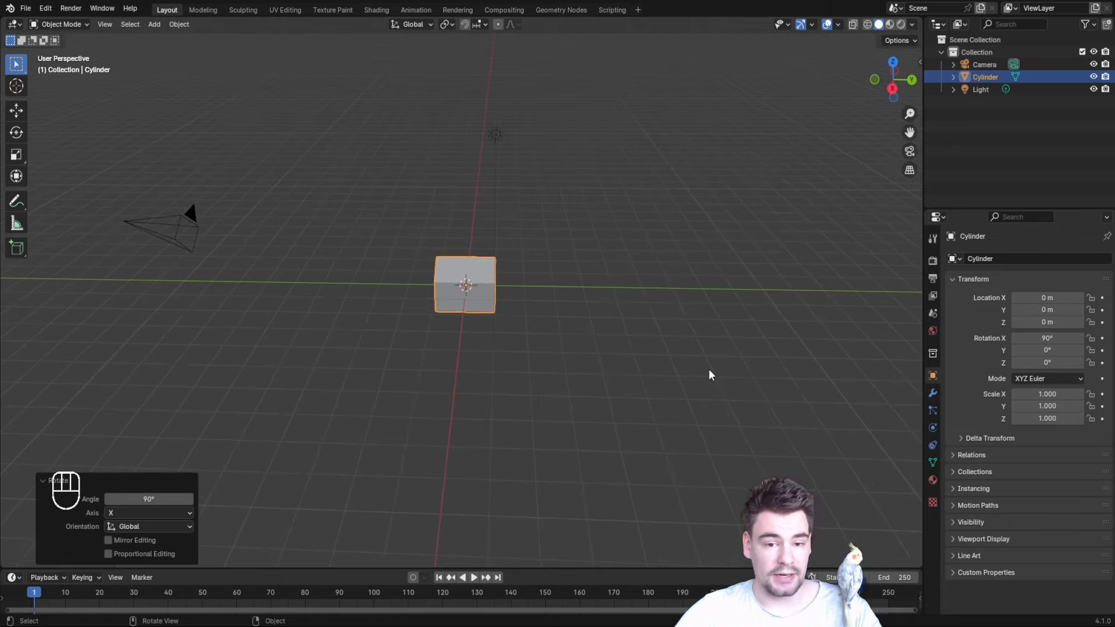
key(s)
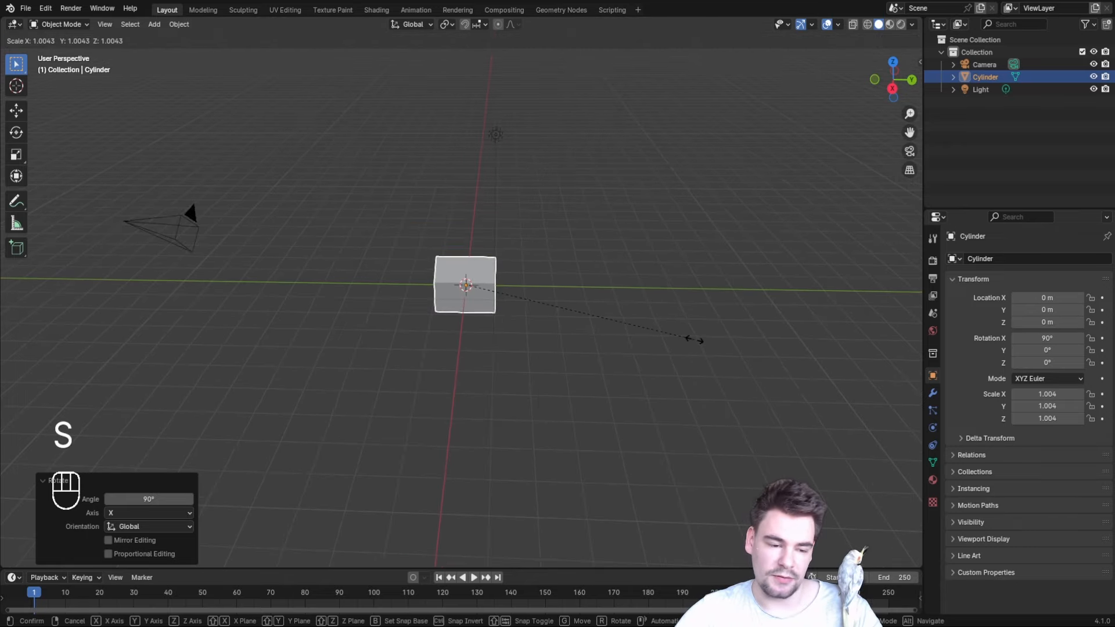
key(y)
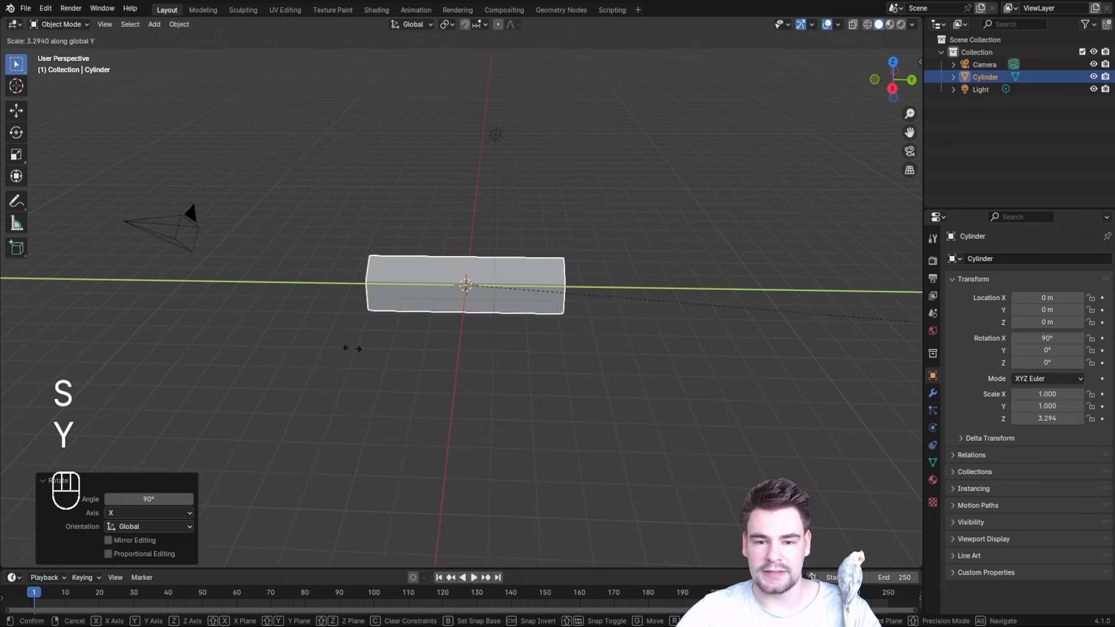
click(709, 292)
- Scale the whole bar down uniformly by a factor of about 0.199
middle_drag(709, 292, 620, 269)
key(s)
click(713, 283)
- Lengthen the thin bar along global Y until its own Z scale is about 3.268
key(s)
key(y)
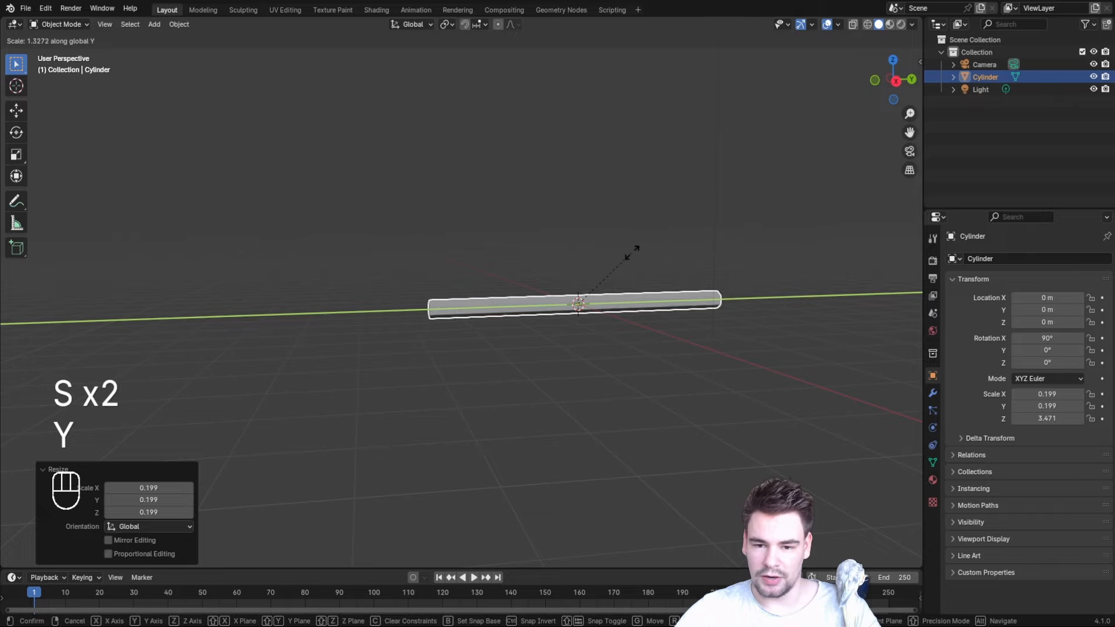
click(633, 255)
click(654, 221)
- In Edit Mode, select the hexagonal end face facing negative Y and extrude it outward about 0.216 m
middle_drag(653, 221, 594, 361)
click(398, 315)
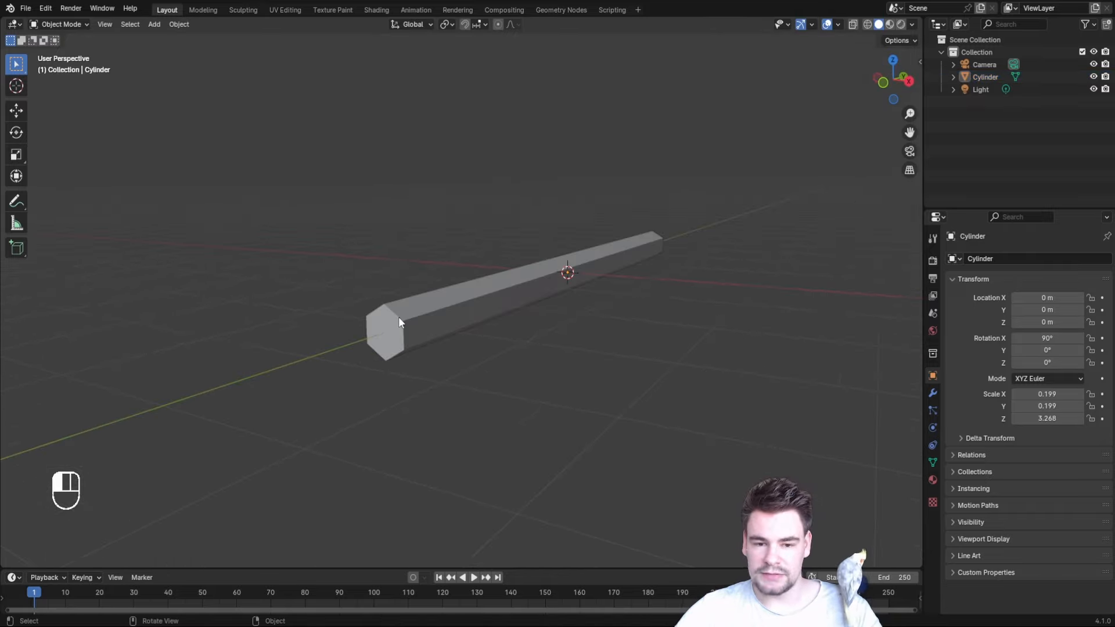
key(Tab)
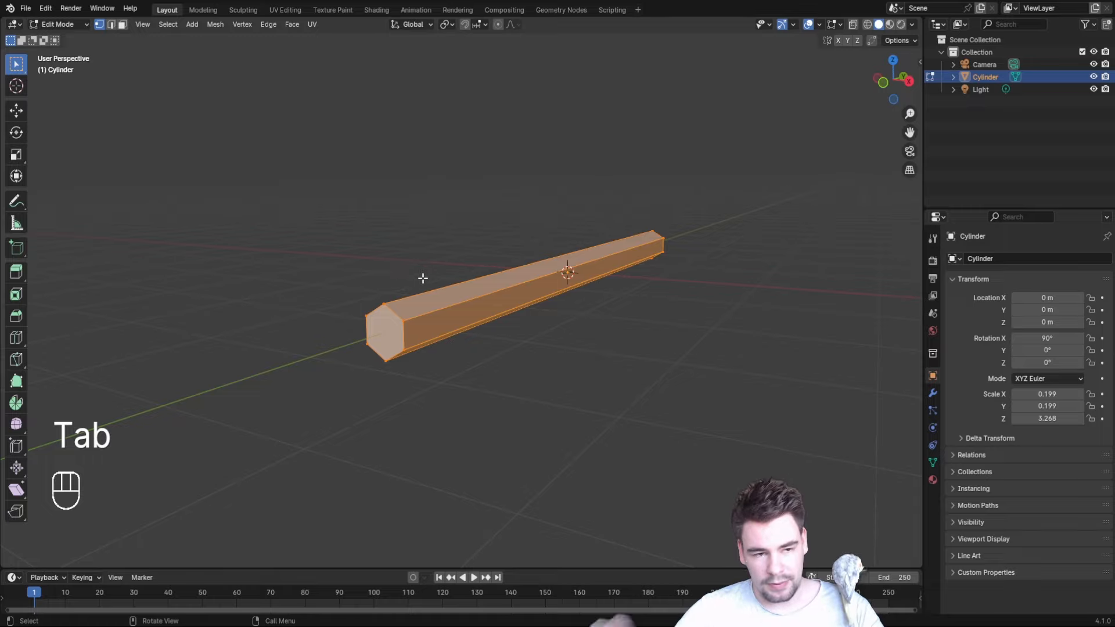
click(123, 24)
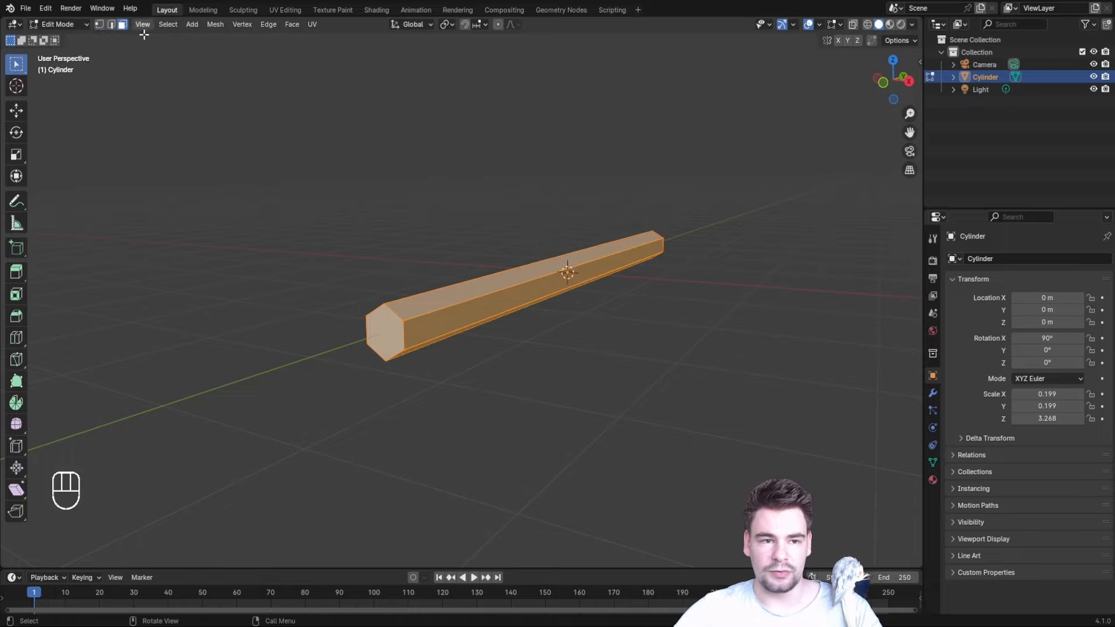
click(386, 321)
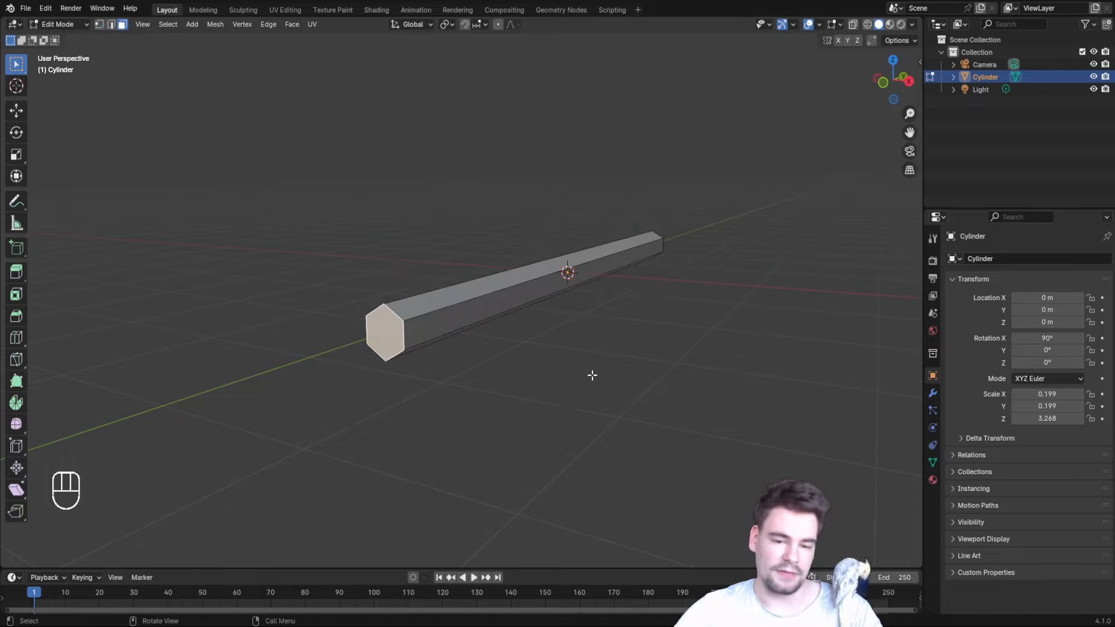
middle_drag(591, 375, 607, 401)
key(e)
key(shift)
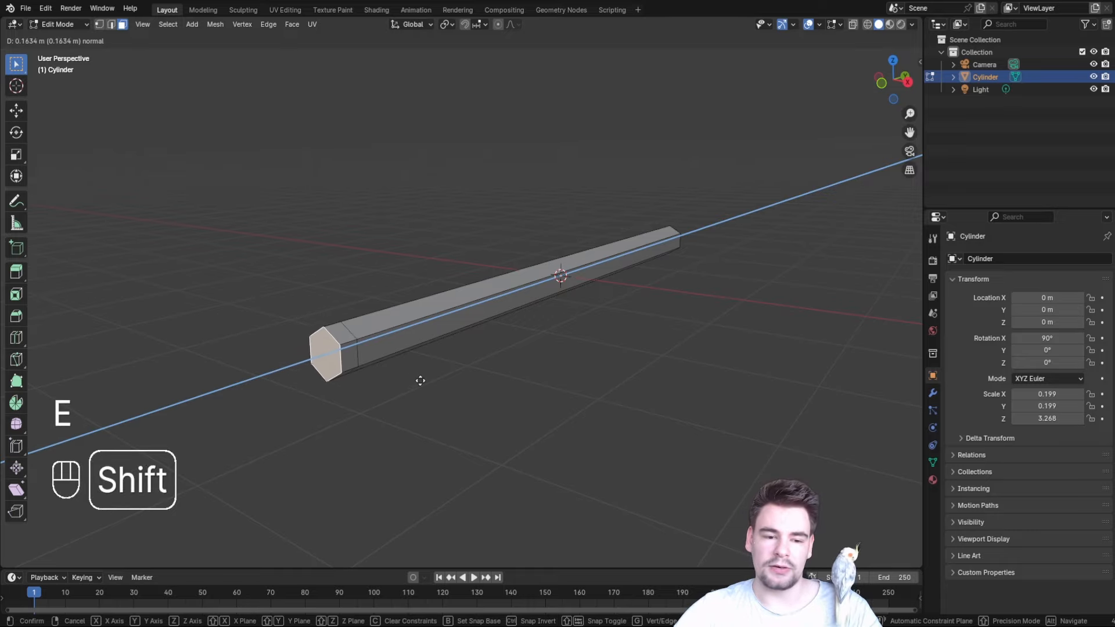
click(319, 487)
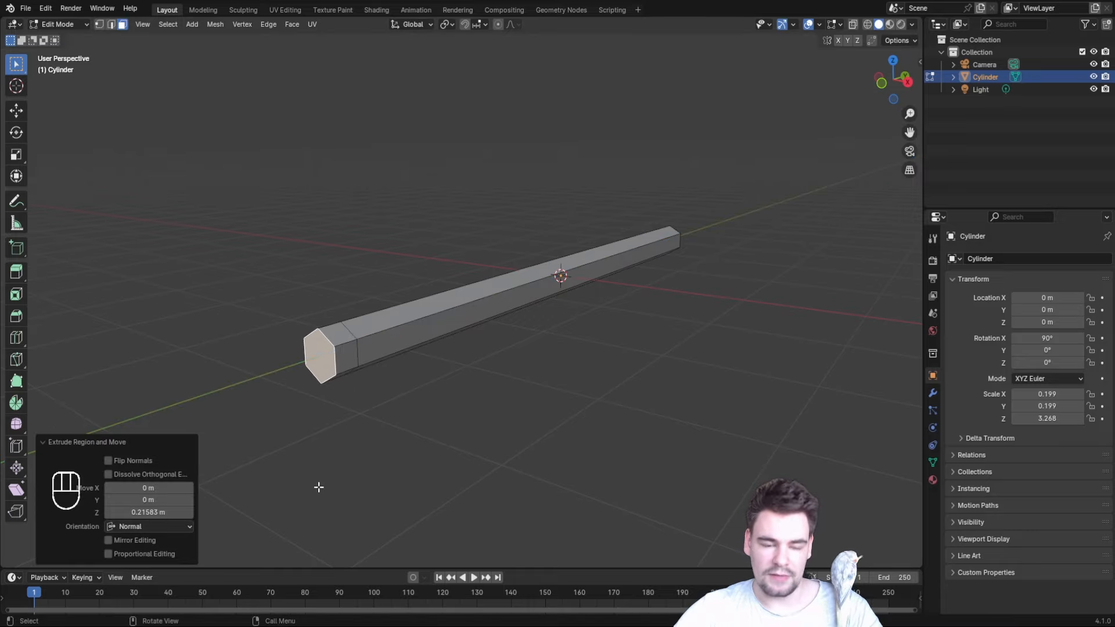
- Scale the extruded end vertices down to about 0.208 to taper the bar's end
click(99, 25)
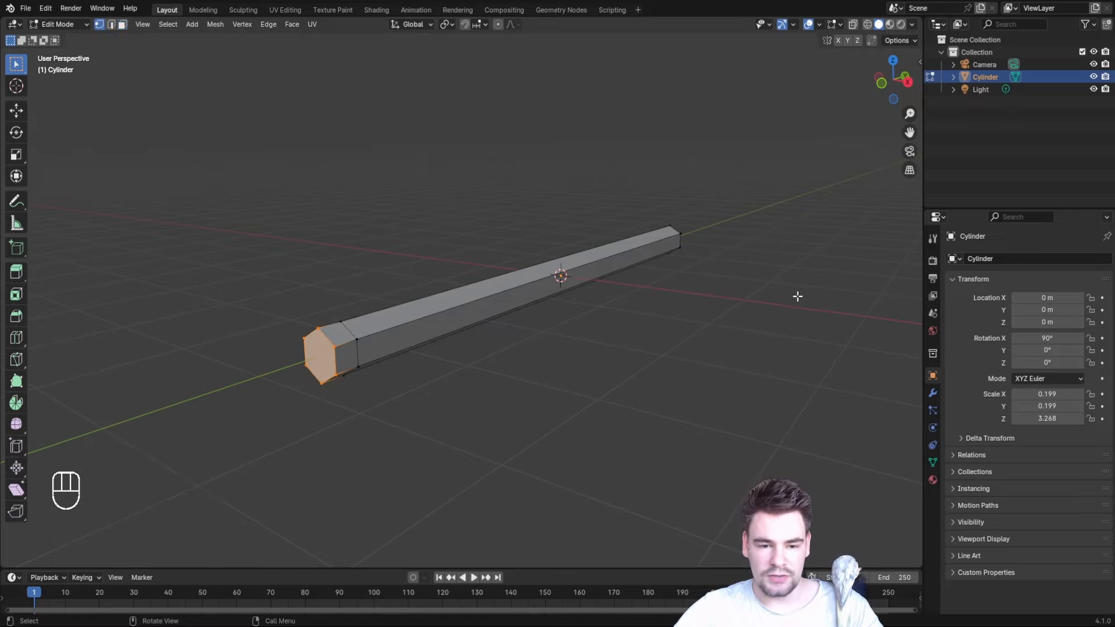
key(s)
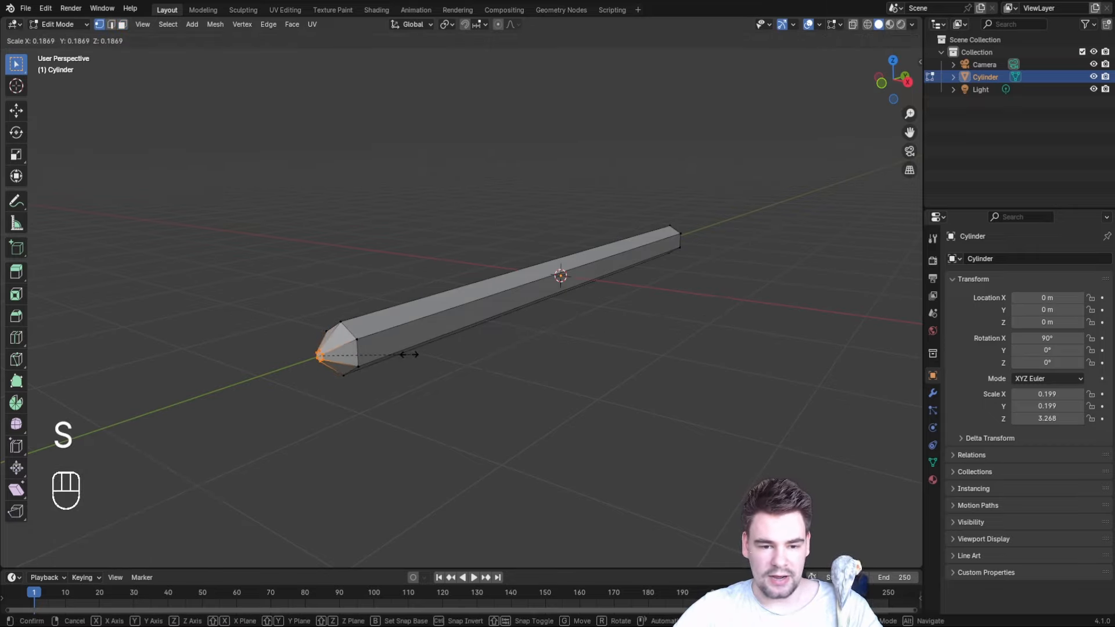
click(419, 353)
- Move the tapered end vertices about -0.231 m along global Y to lengthen the cone
scroll(269, 348, up, 1)
middle_drag(269, 349, 199, 353)
drag(908, 132, 1029, 50)
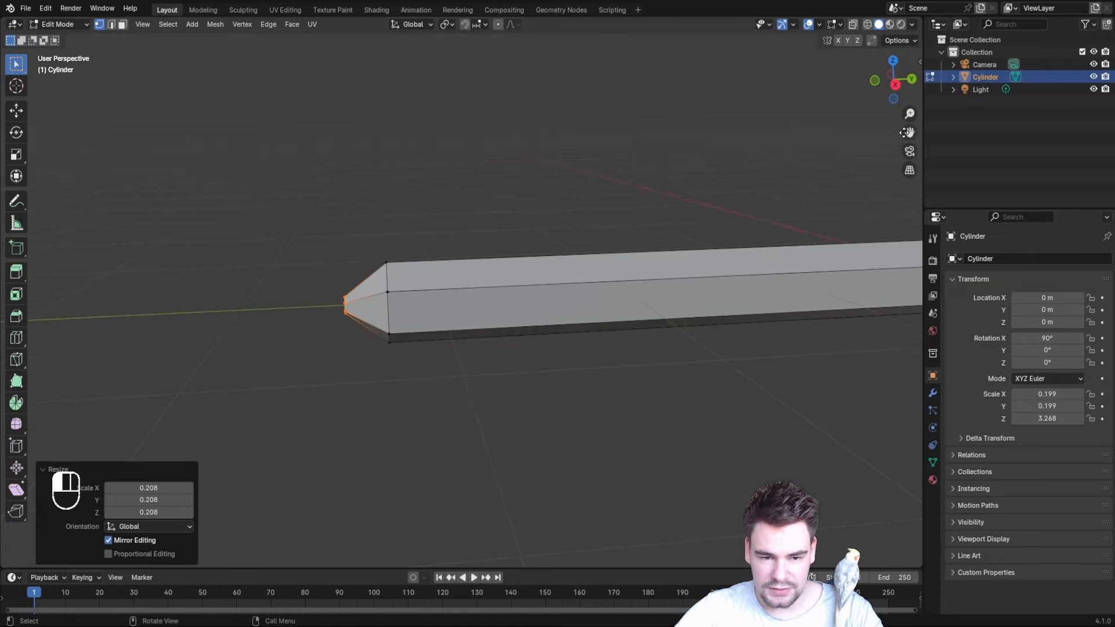
scroll(484, 201, up, 2)
key(g)
key(y)
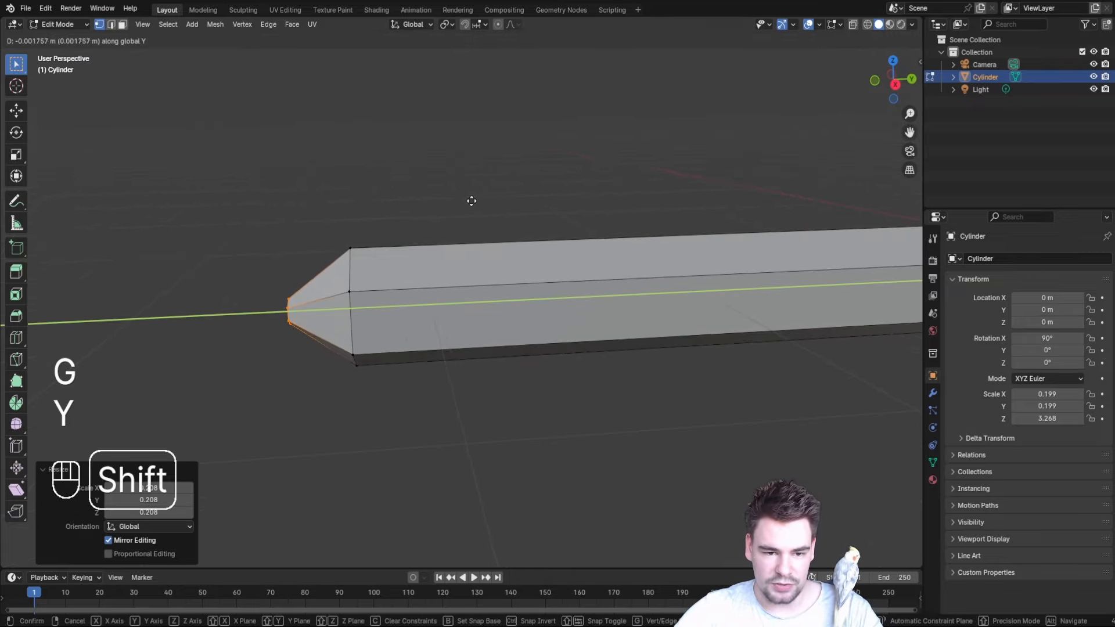
click(707, 182)
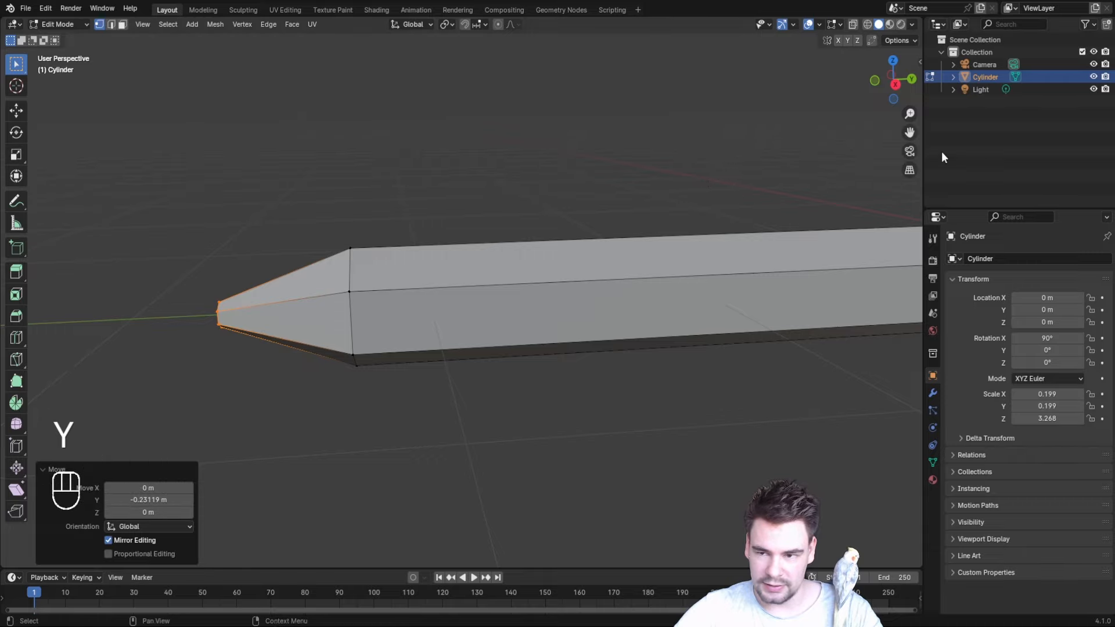
- Scale the cone's small end face down further by about 0.487
drag(909, 132, 1089, 100)
mouse_move(567, 269)
middle_down()
mouse_move(644, 256)
mouse_move(626, 258)
middle_up()
key(s)
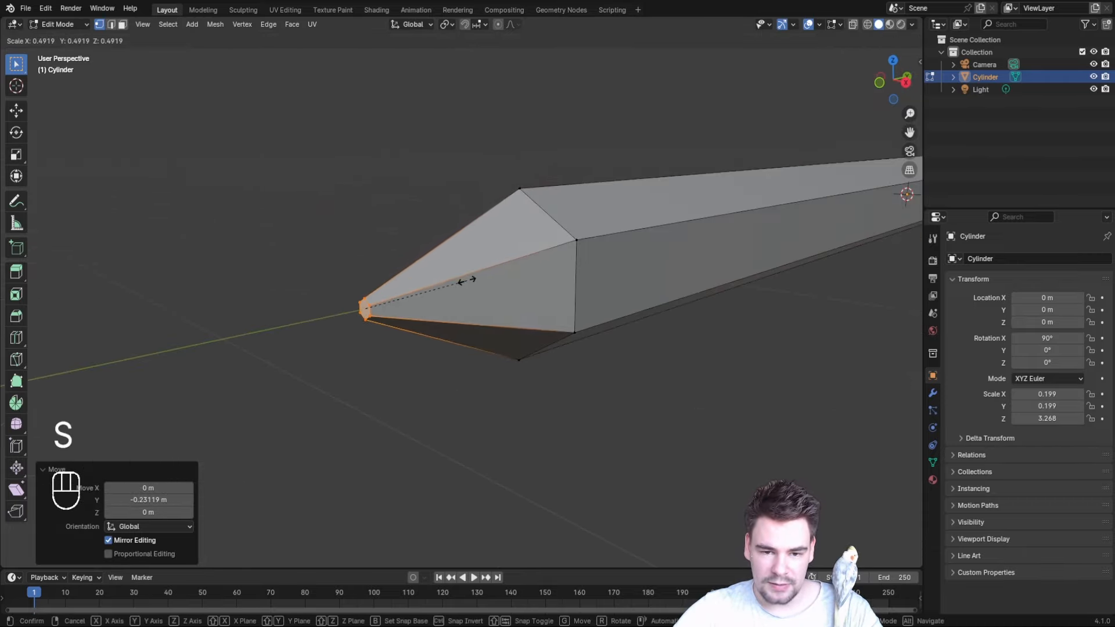
click(465, 280)
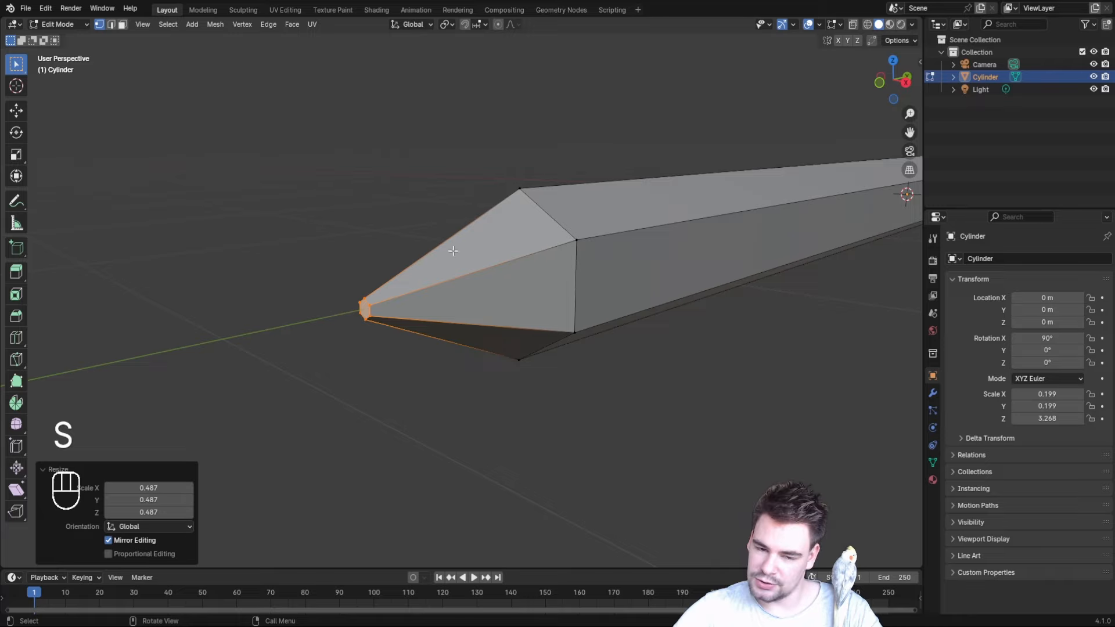
- Extrude the small end face outward about 0.141 m and merge its vertices at center into a point
key(e)
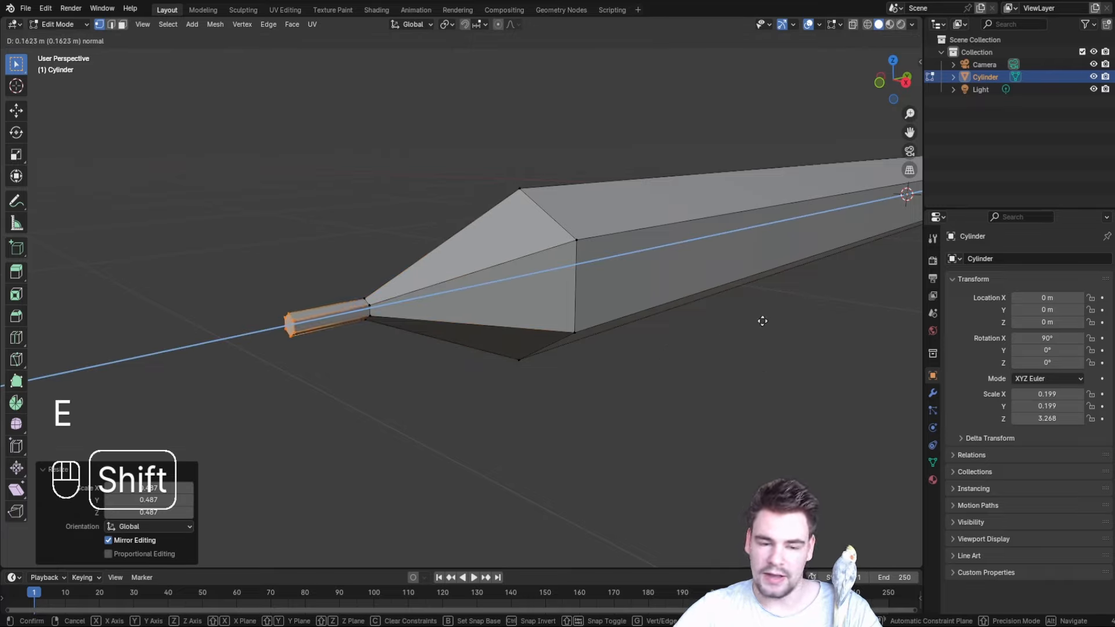
click(591, 382)
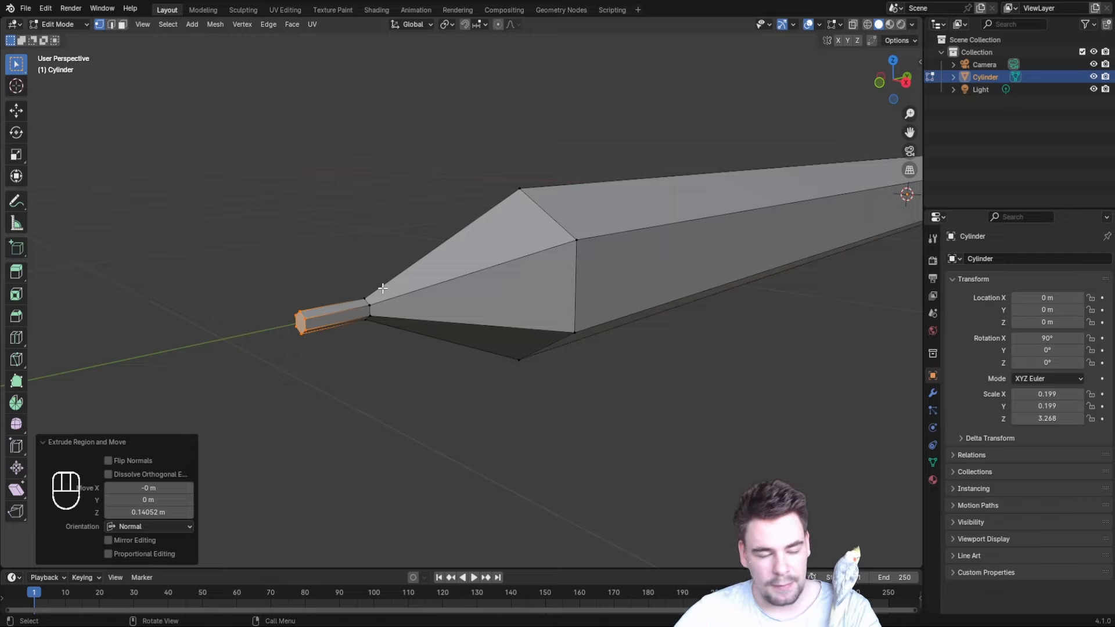
key(m)
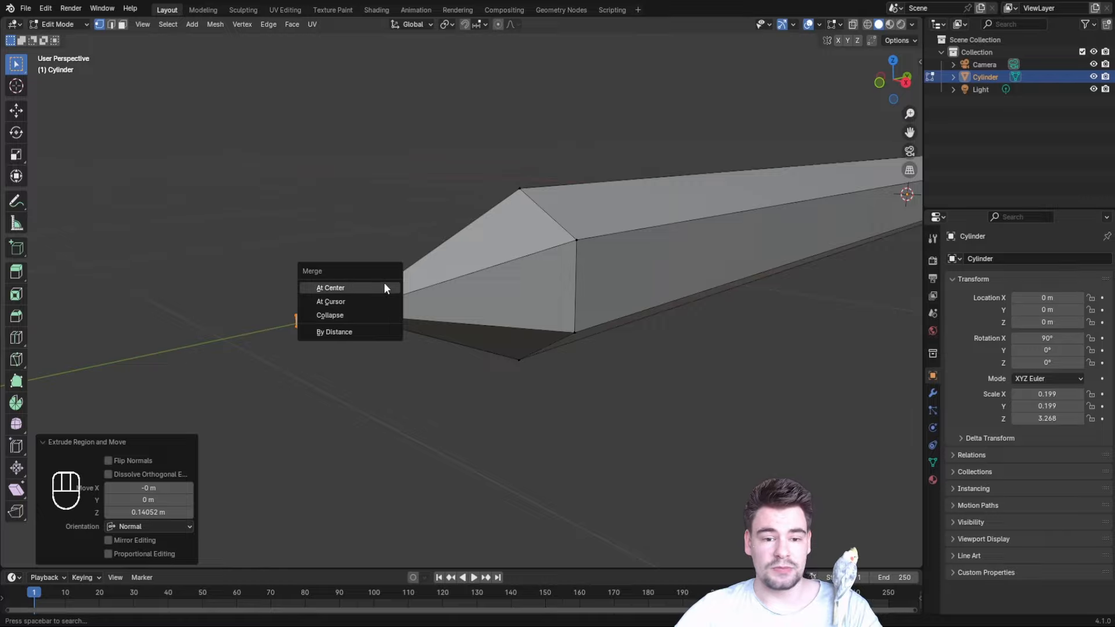
click(384, 287)
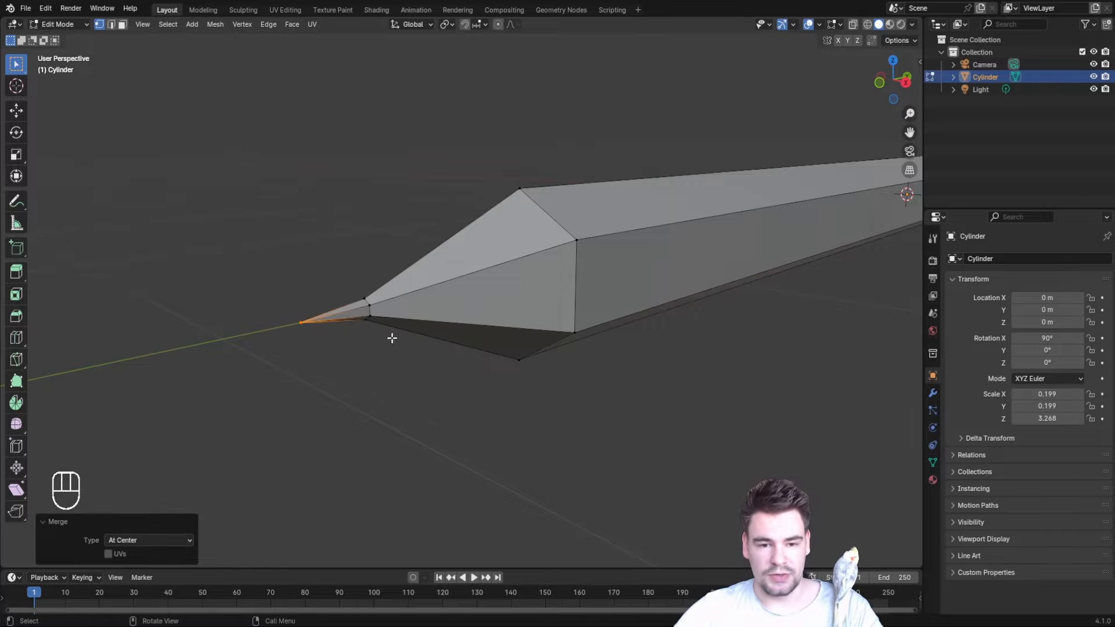
- Shorten the pointed lead slightly by moving its tip vertex along global Y toward the body
middle_drag(433, 416, 550, 383)
key(Tab)
scroll(550, 382, down, 3)
scroll(373, 252, up, 8)
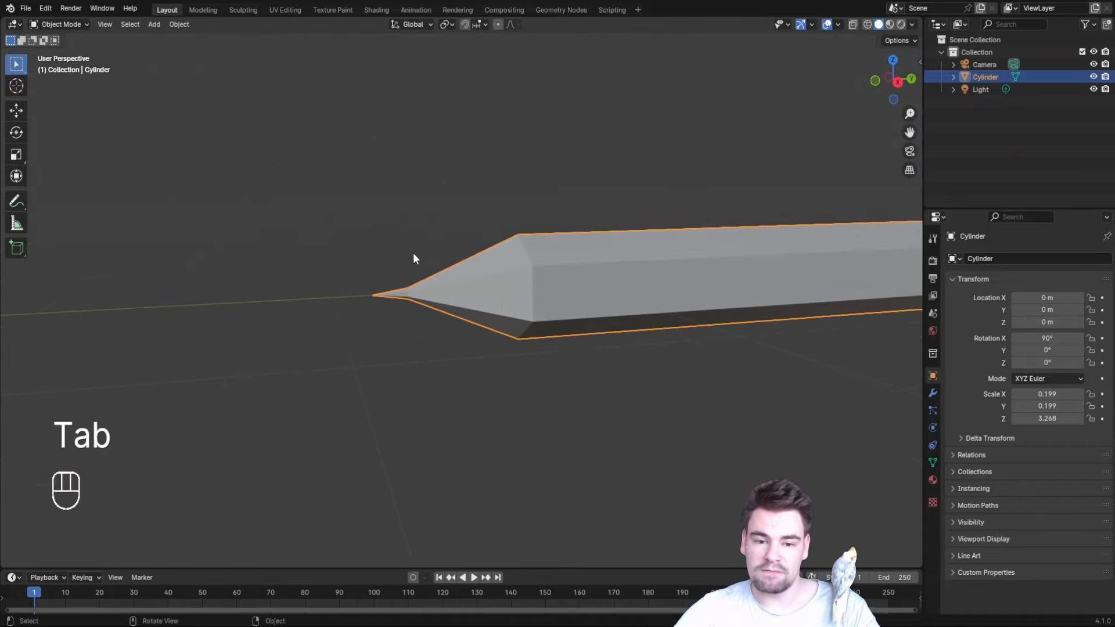
key(Tab)
key(g)
key(y)
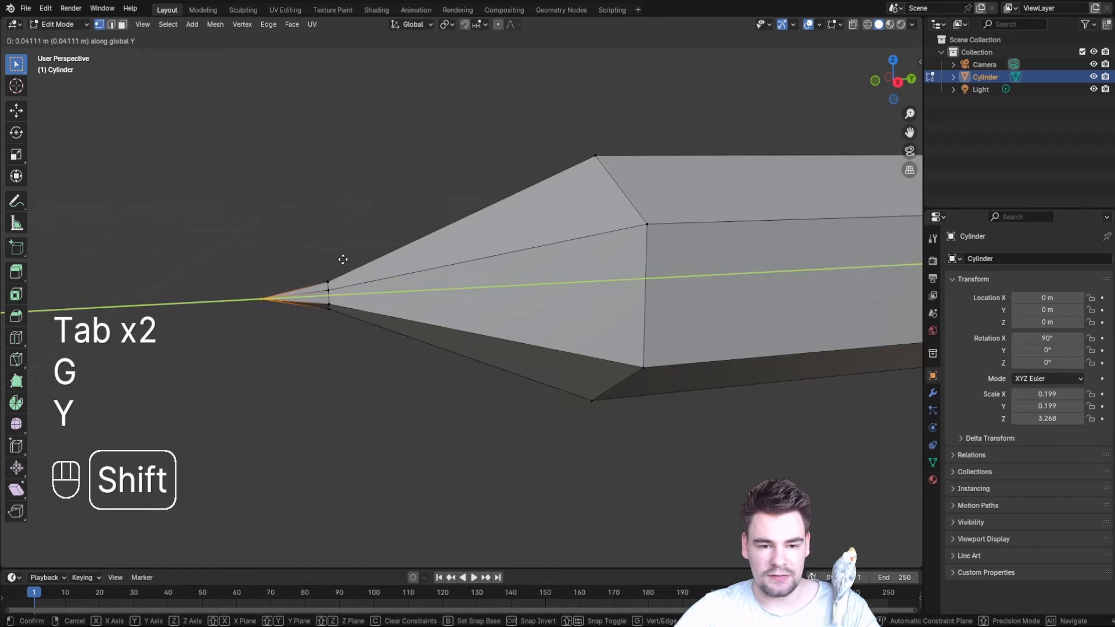
click(328, 252)
key(Tab)
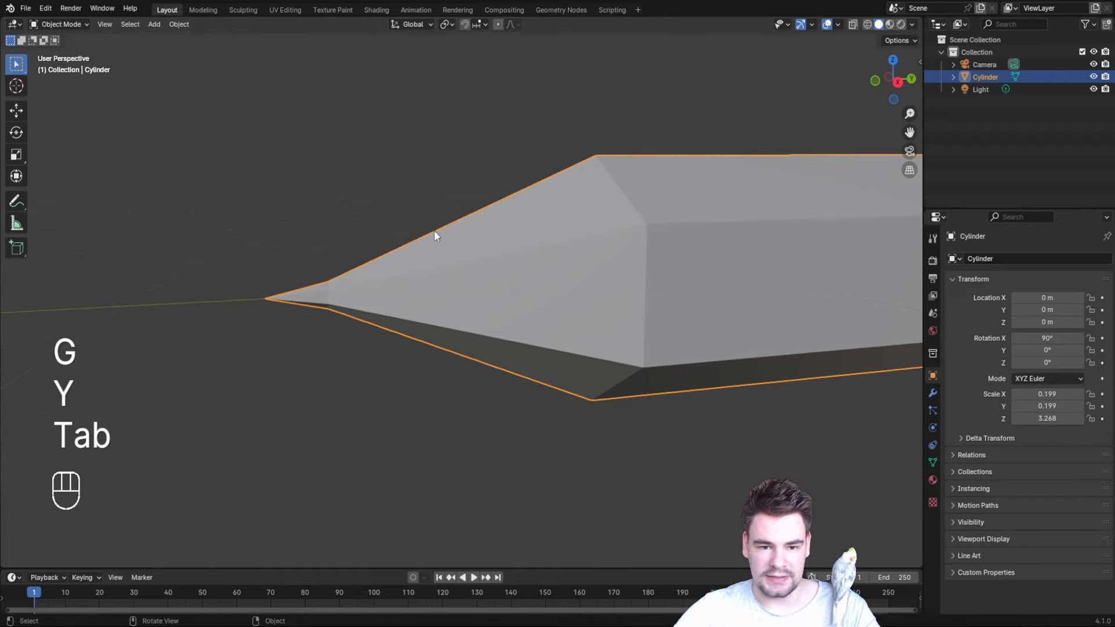
- Move the lead's tip vertex about -0.422 m along global Y and return to Object Mode
key(Tab)
key(g)
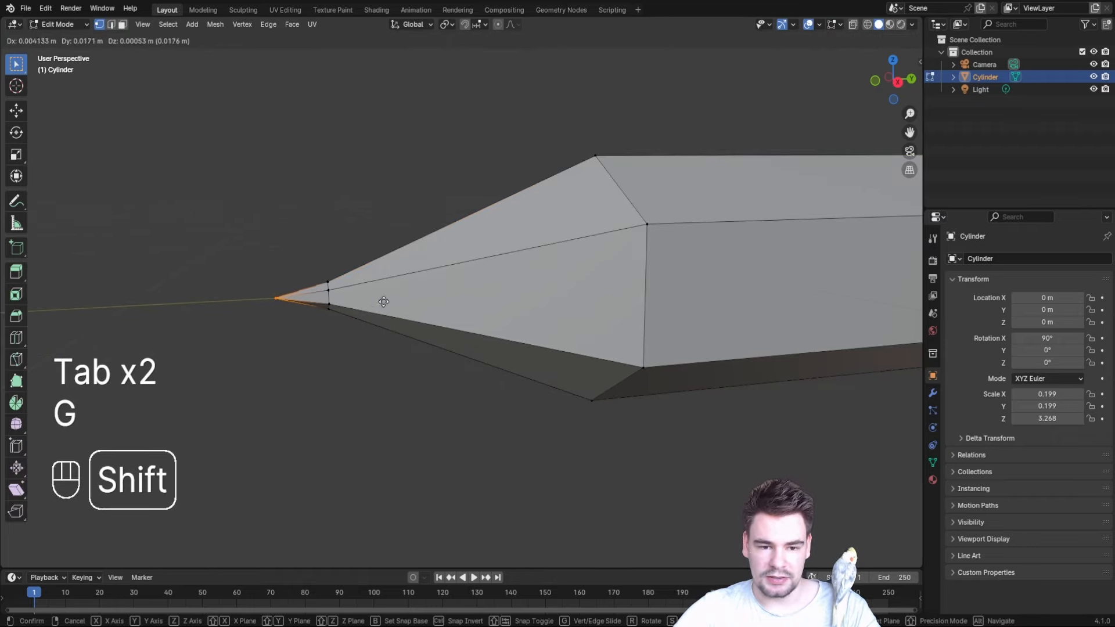
key(y)
click(178, 265)
scroll(325, 281, down, 6)
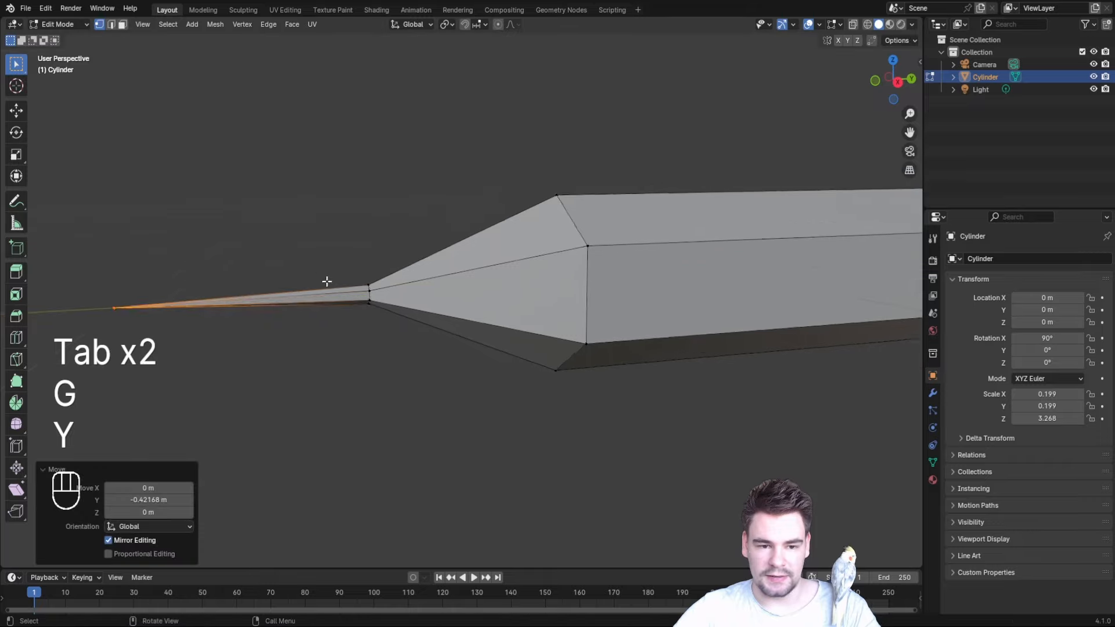
key(Tab)
scroll(502, 399, up, 4)
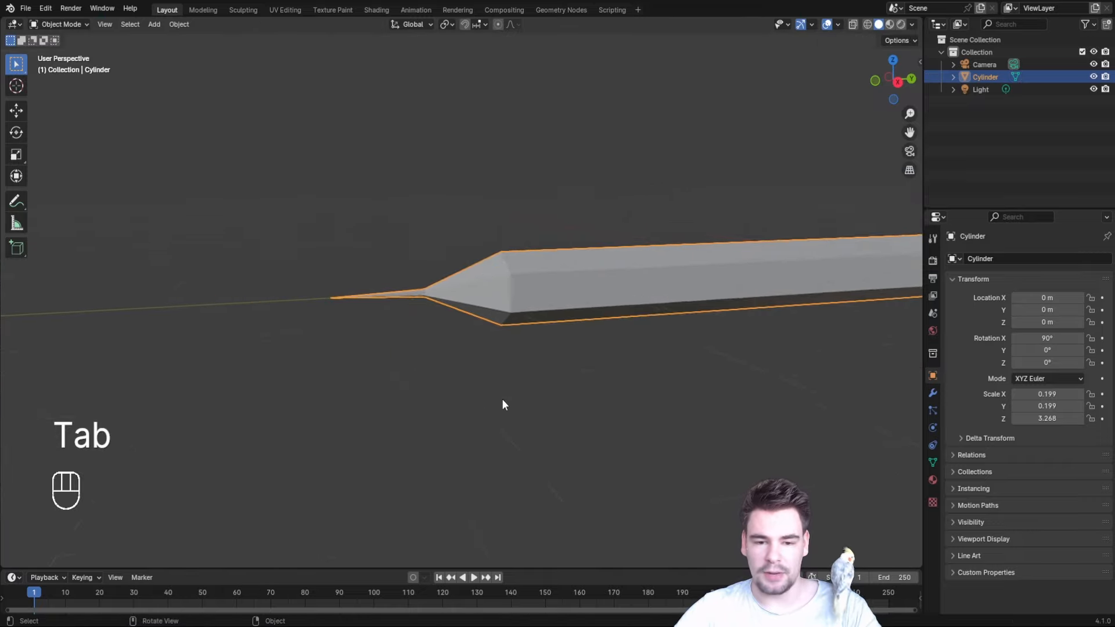
- Select the pencil object and add a new material to it
click(393, 396)
middle_drag(392, 397, 444, 395)
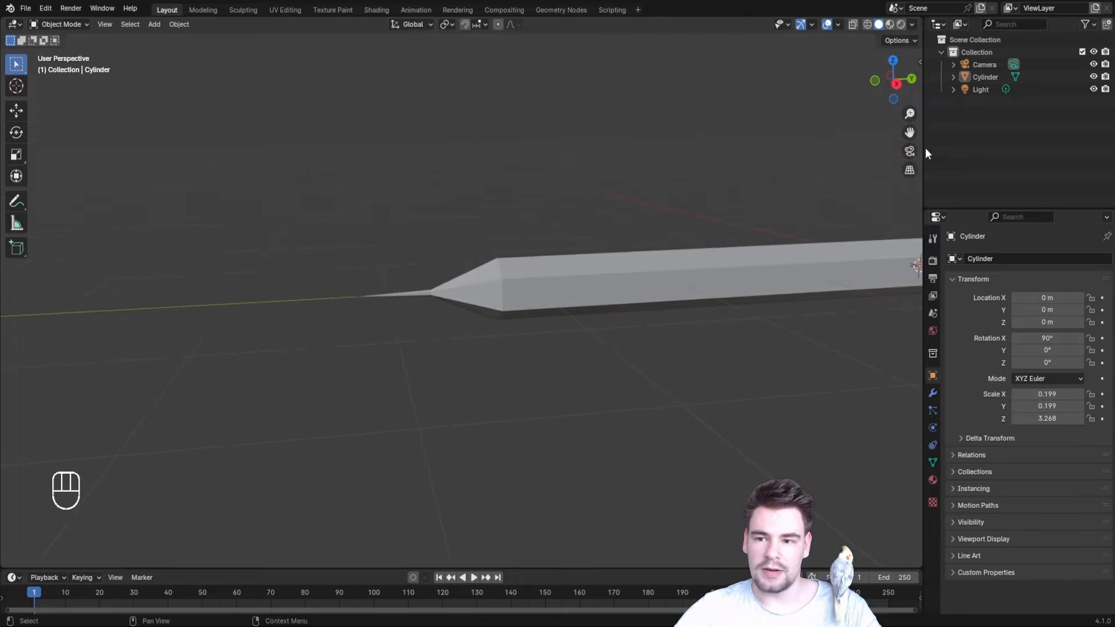
drag(909, 132, 685, 123)
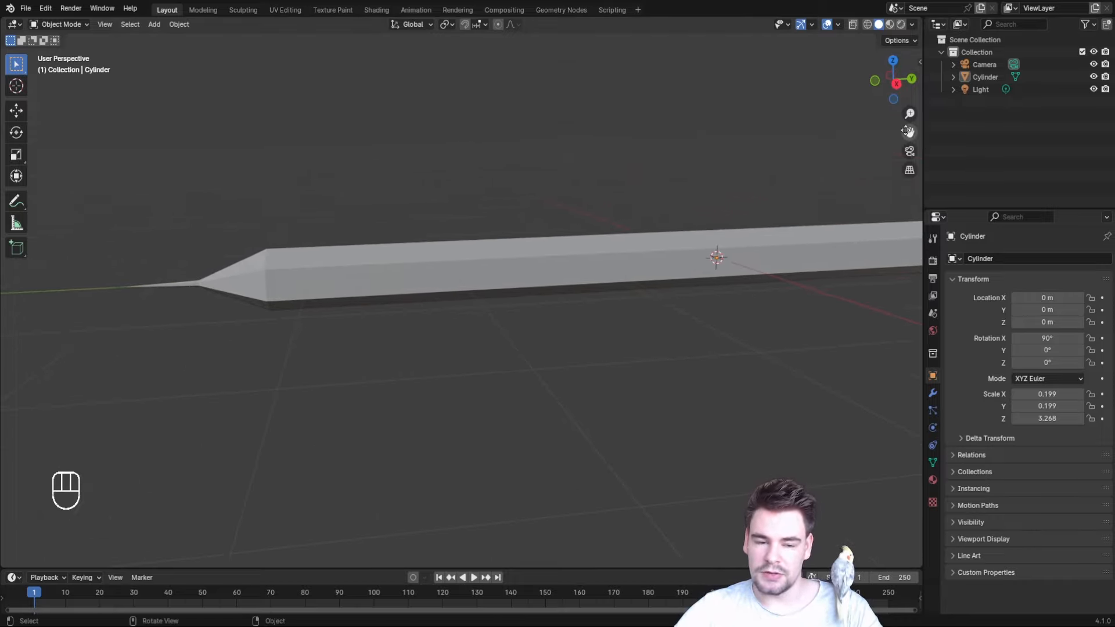
scroll(764, 146, down, 4)
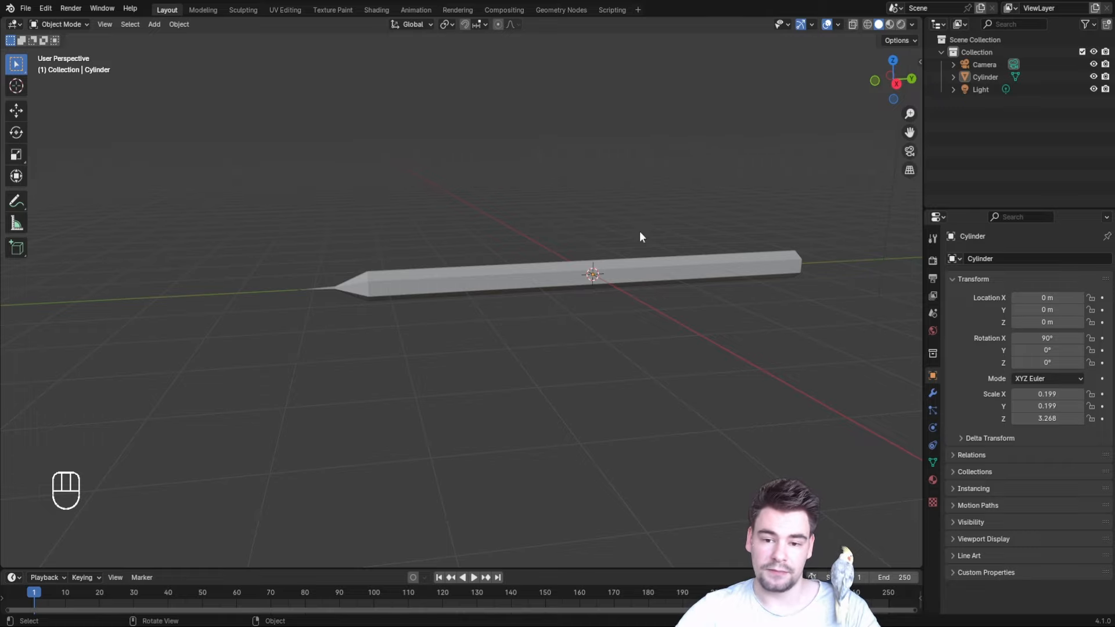
click(662, 264)
click(931, 480)
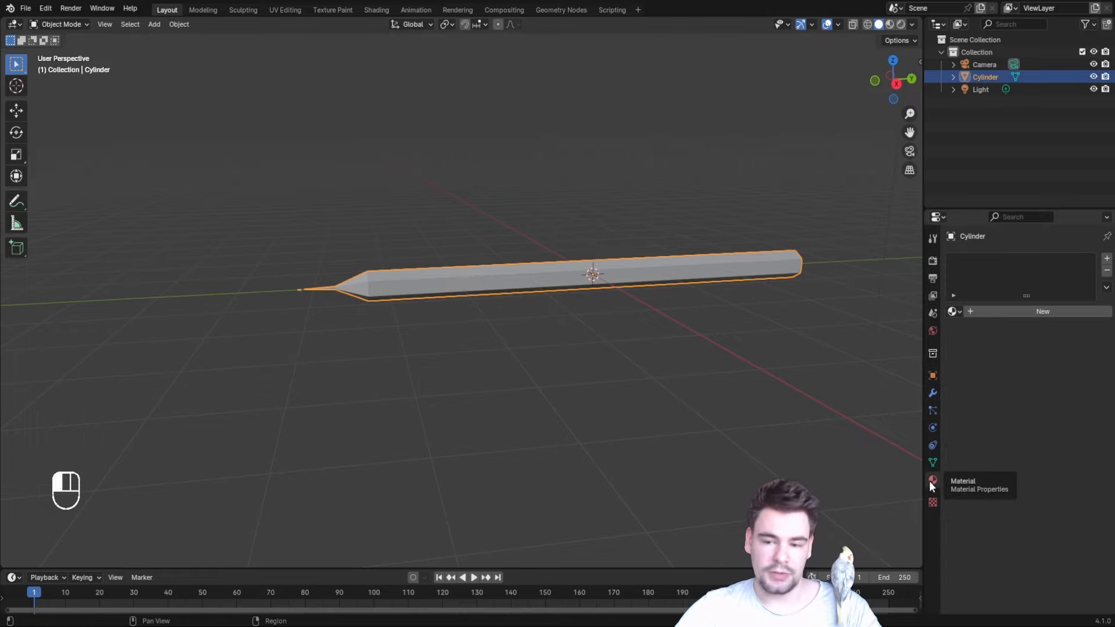
click(1023, 311)
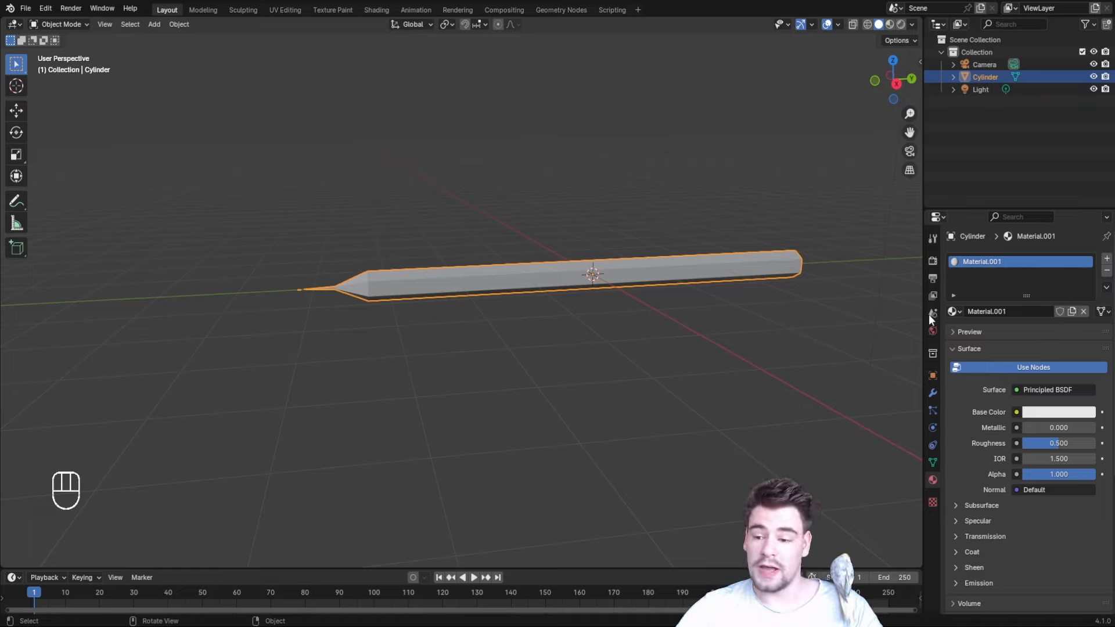
- Set the material's base color to yellow-orange, about hue 0.087 and saturation 0.928, and switch the viewport to Material Preview shading
click(1063, 414)
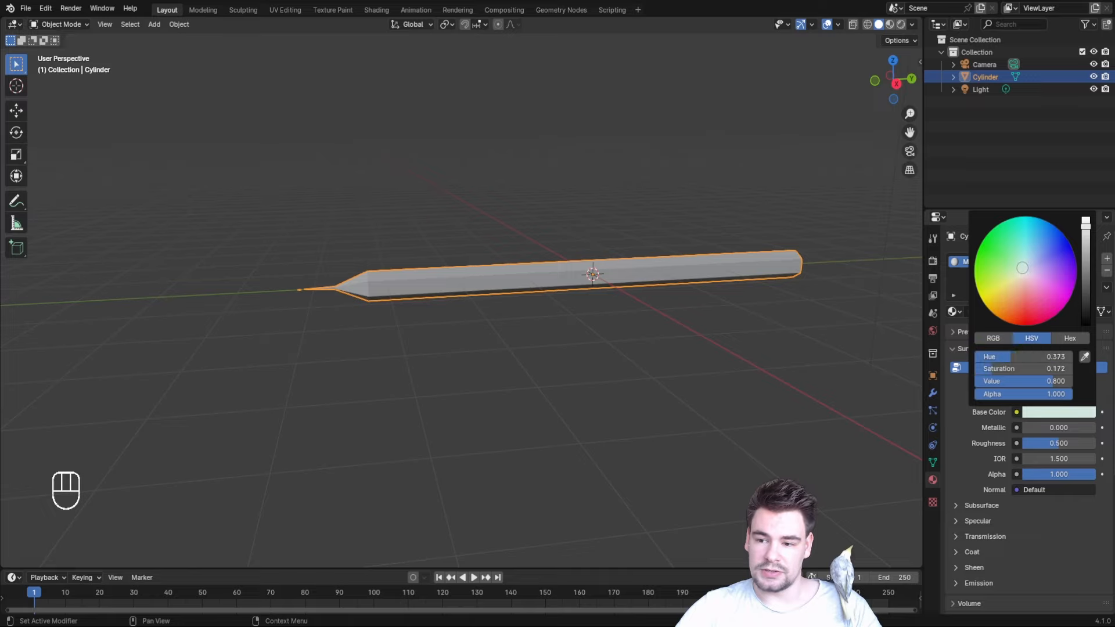
drag(1023, 269, 998, 298)
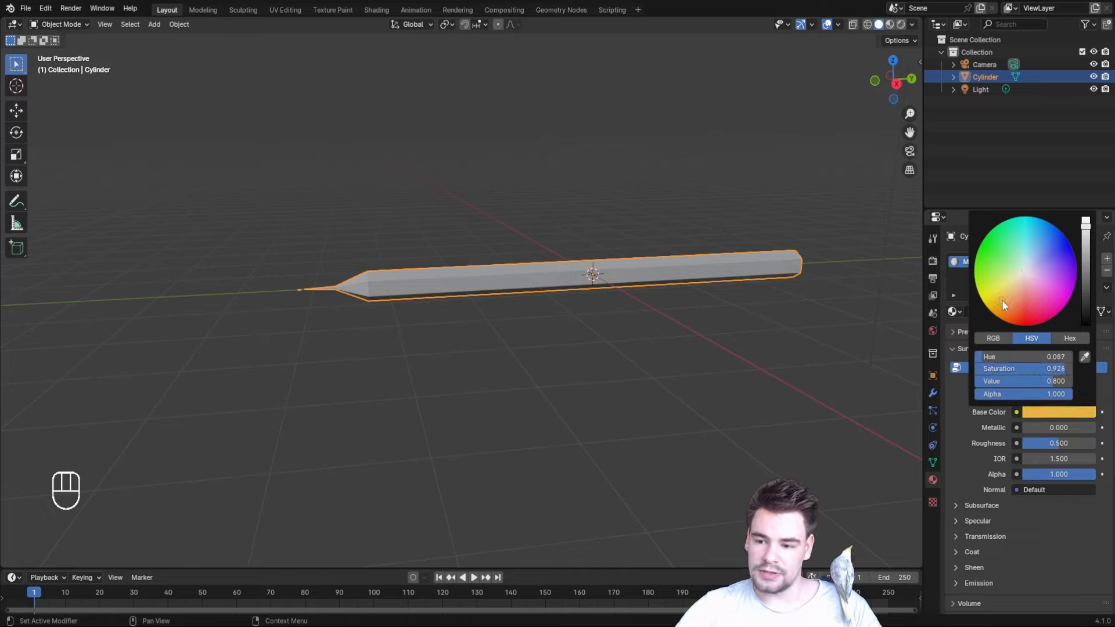
click(889, 24)
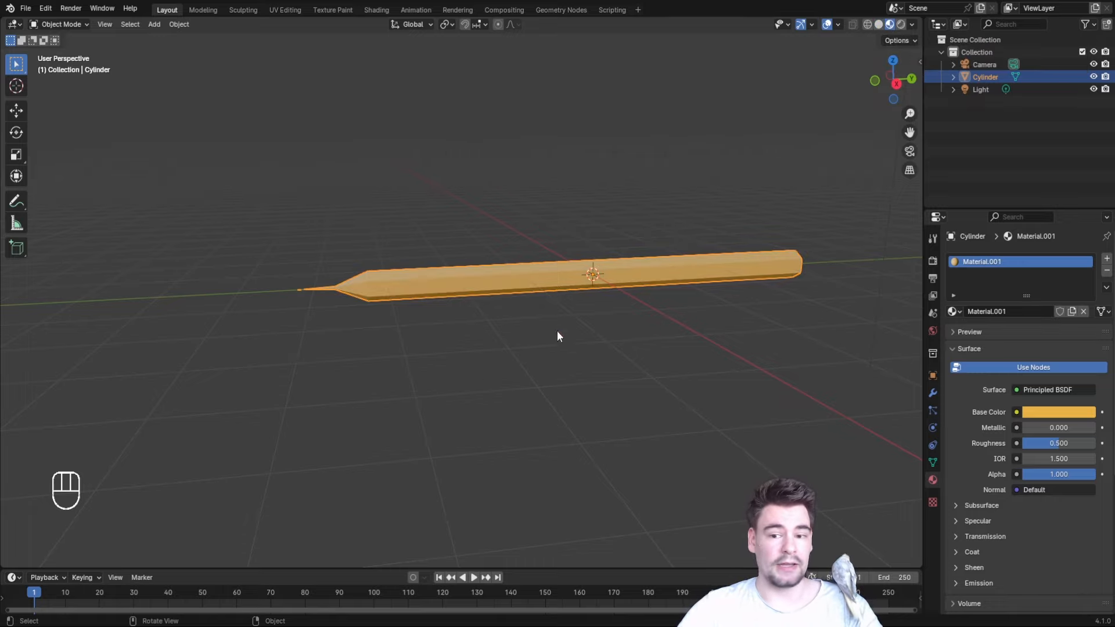
- Select the ring of tapered cone faces in Edit Mode and assign a second new material to them
scroll(423, 186, up, 4)
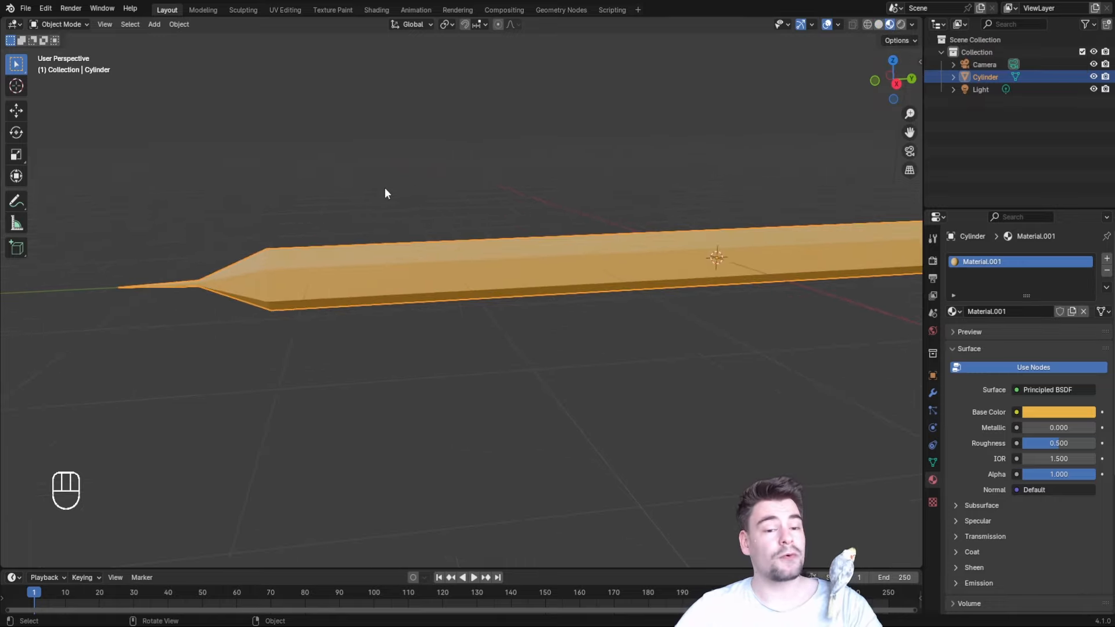
key(Tab)
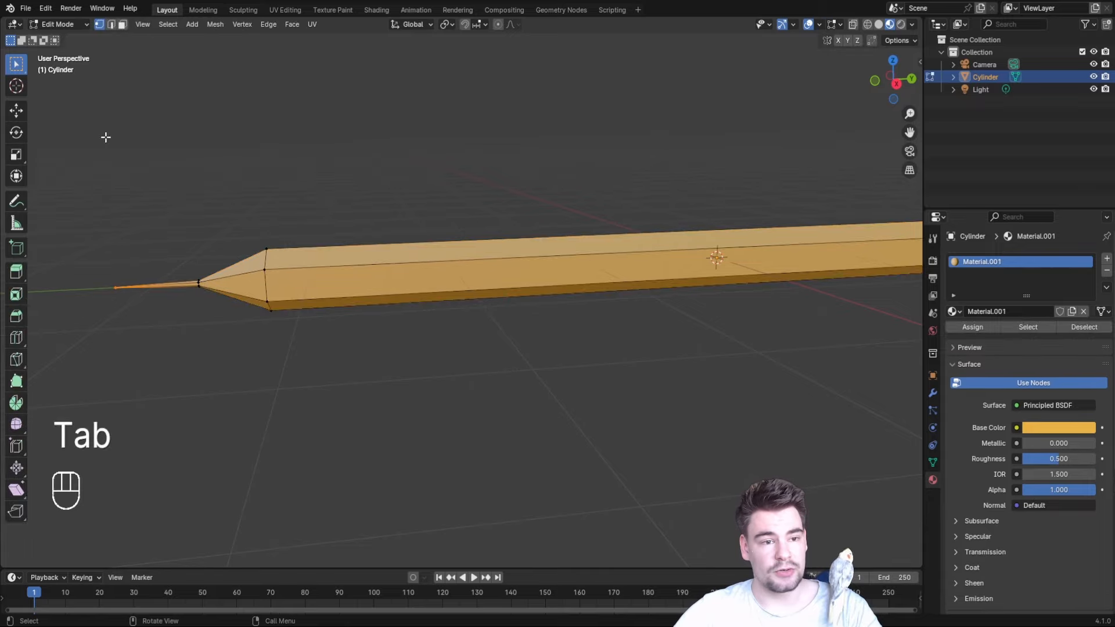
click(122, 24)
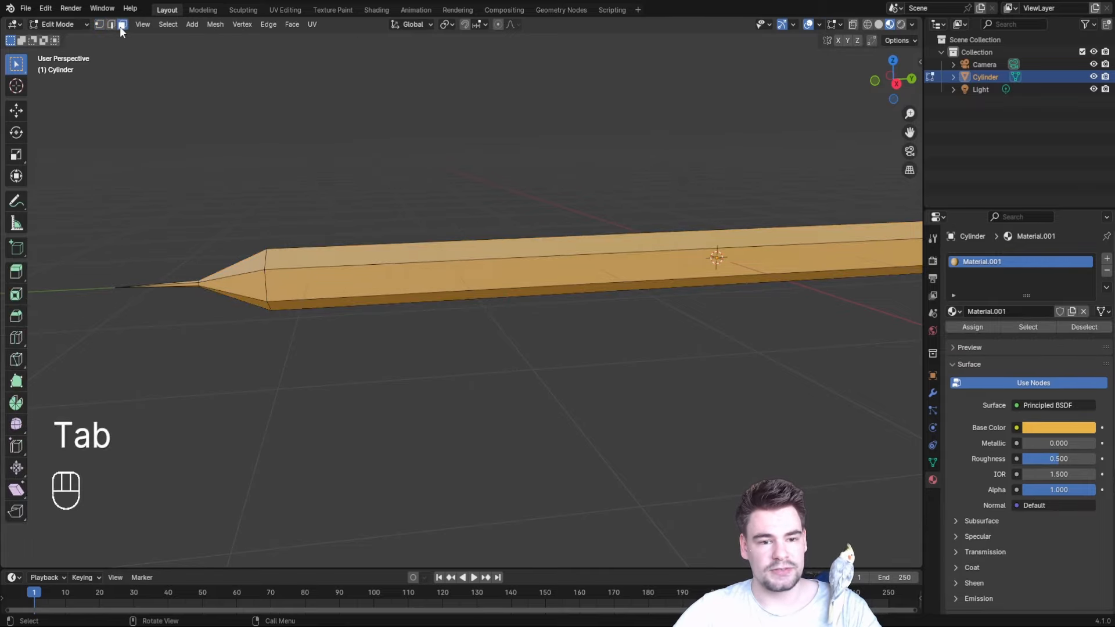
alt+click(242, 274)
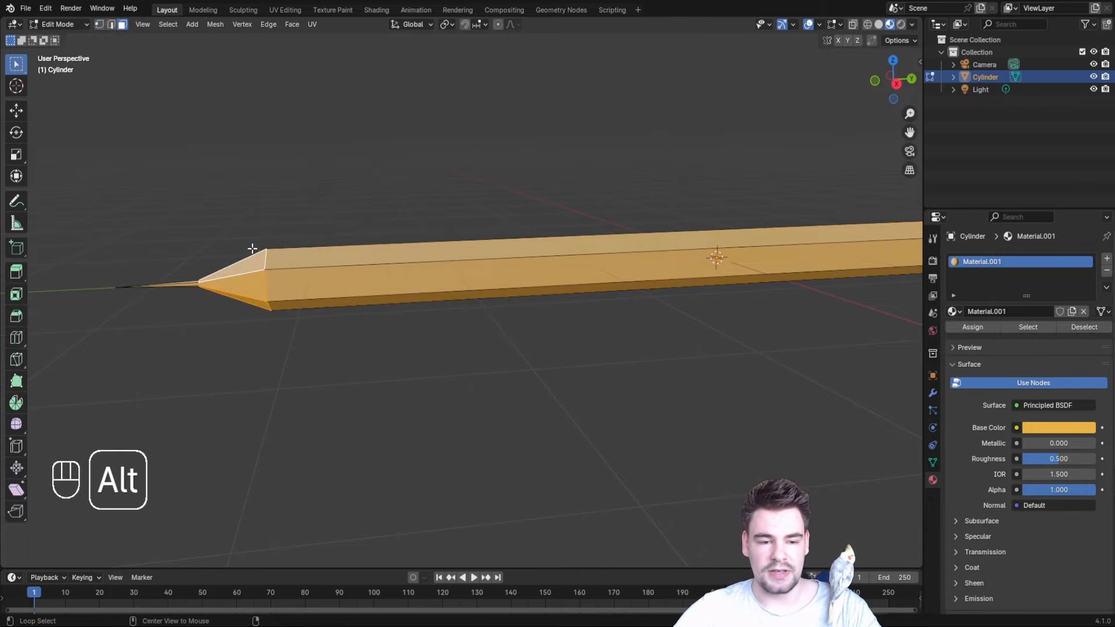
mouse_move(288, 369)
middle_down()
mouse_move(511, 323)
mouse_move(455, 433)
mouse_move(289, 370)
middle_up()
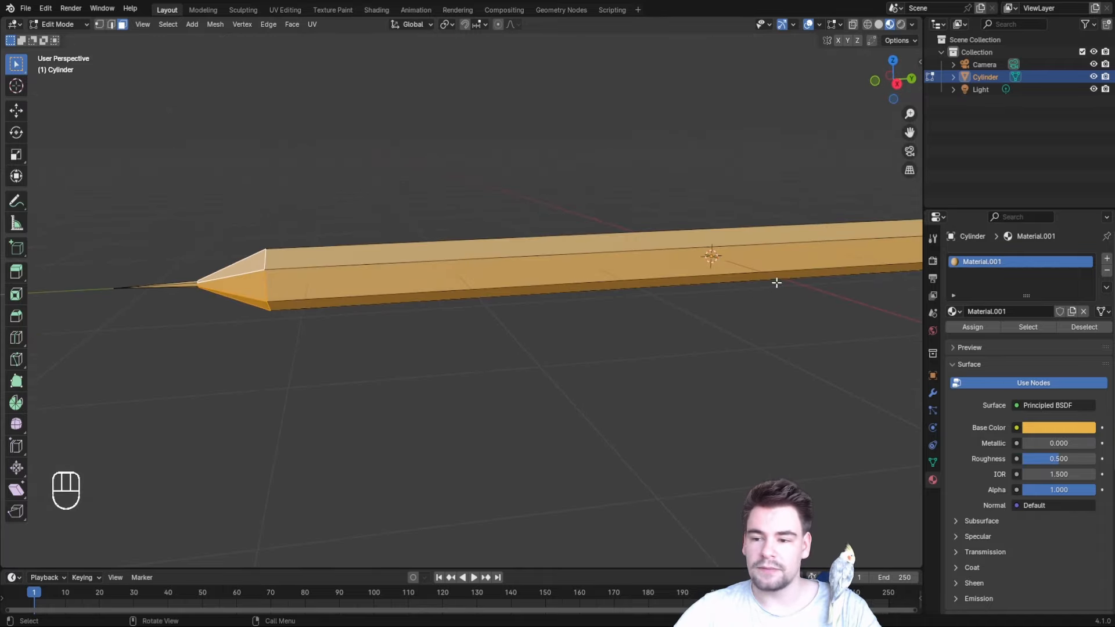
click(1106, 258)
click(1019, 336)
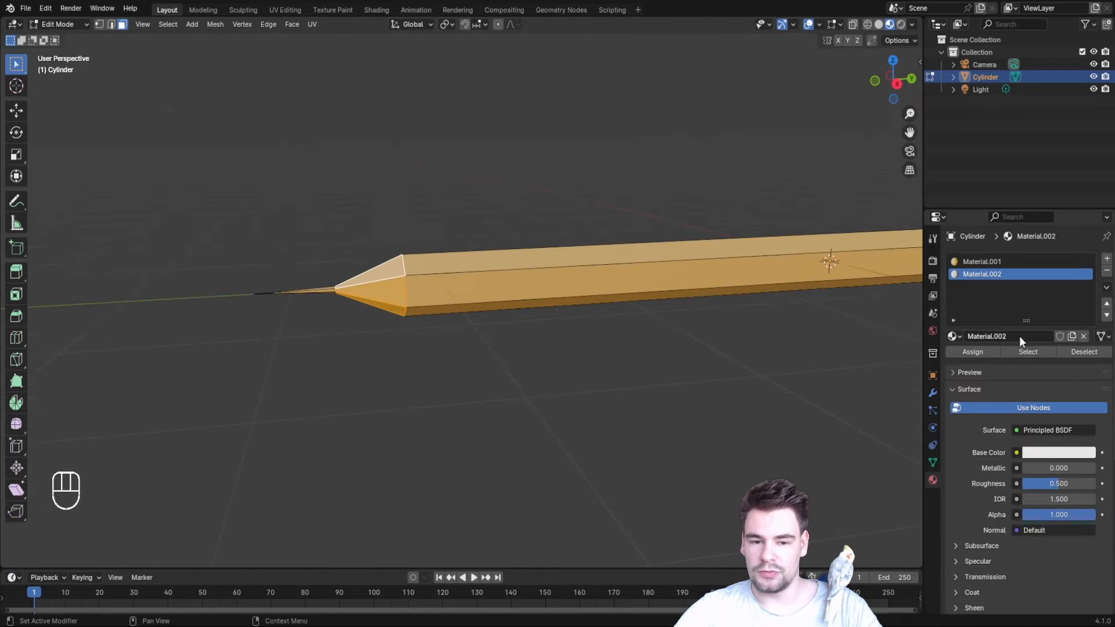
click(978, 351)
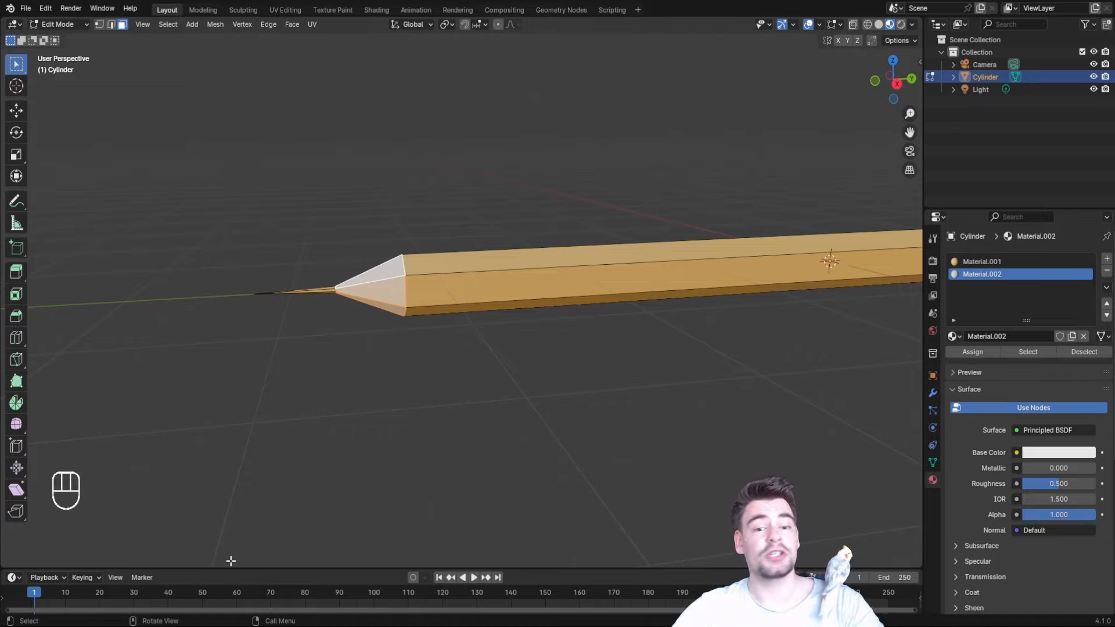
- Enlarge the timeline area and change it to a Shader Editor
drag(236, 569, 284, 386)
click(13, 394)
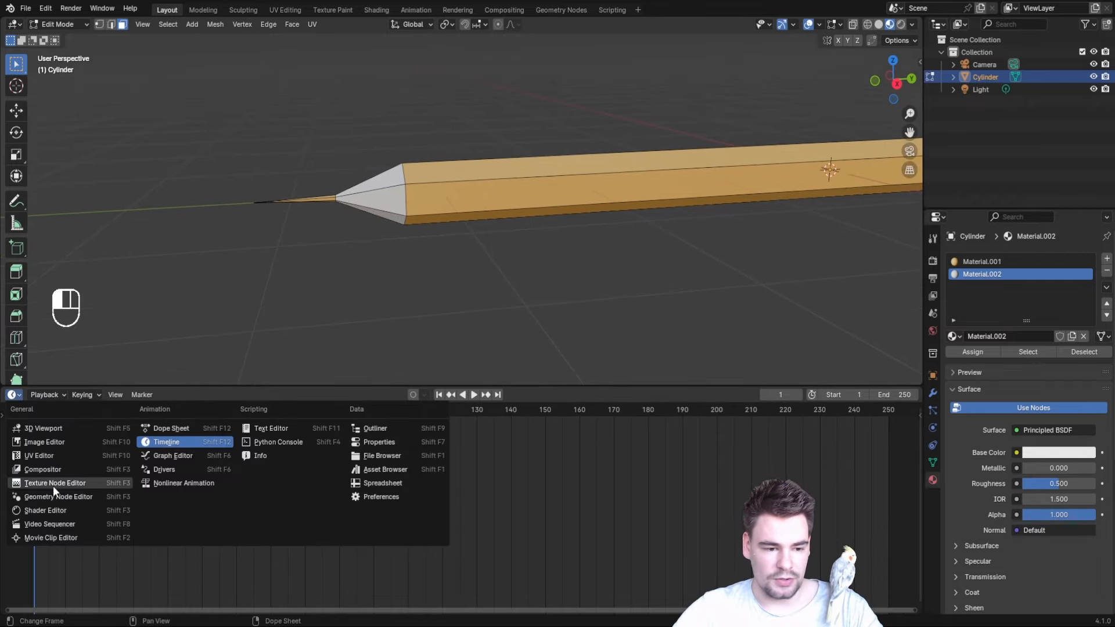
click(54, 509)
scroll(260, 517, up, 5)
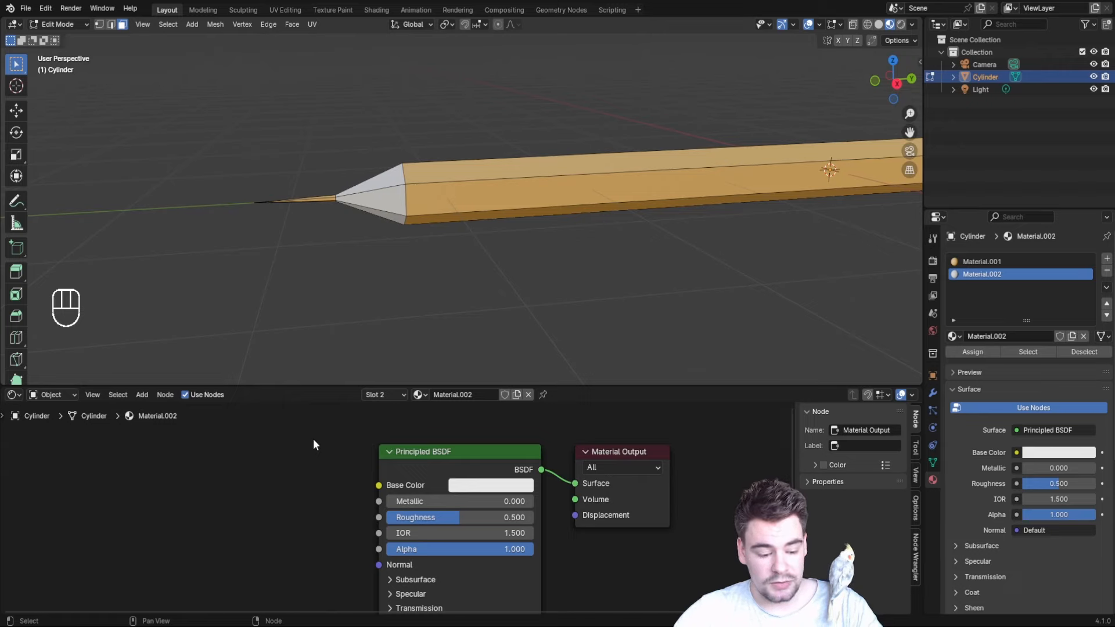
- Add a Color Ramp node and connect its Color output to the Principled BSDF's Base Color
key(shift+a)
text(mix)
key(Return)
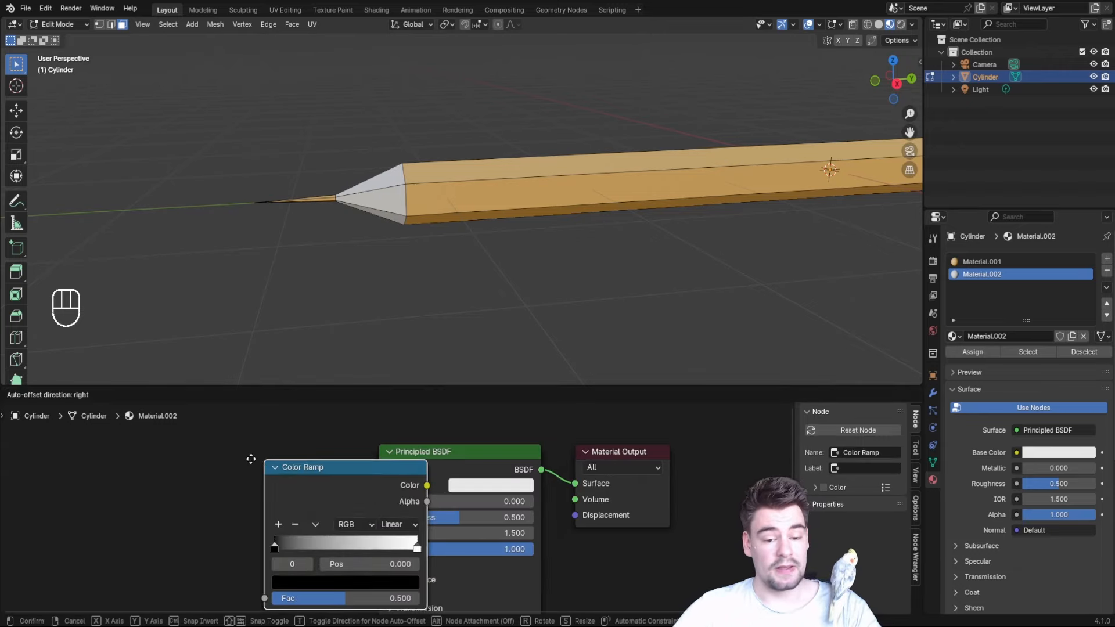
click(278, 495)
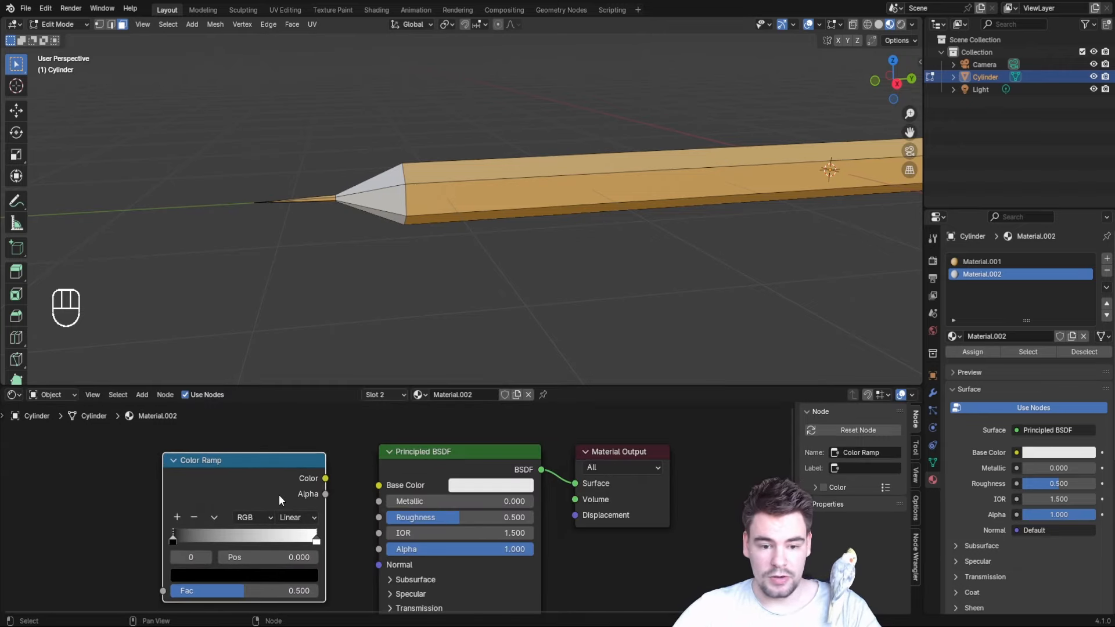
drag(326, 477, 379, 484)
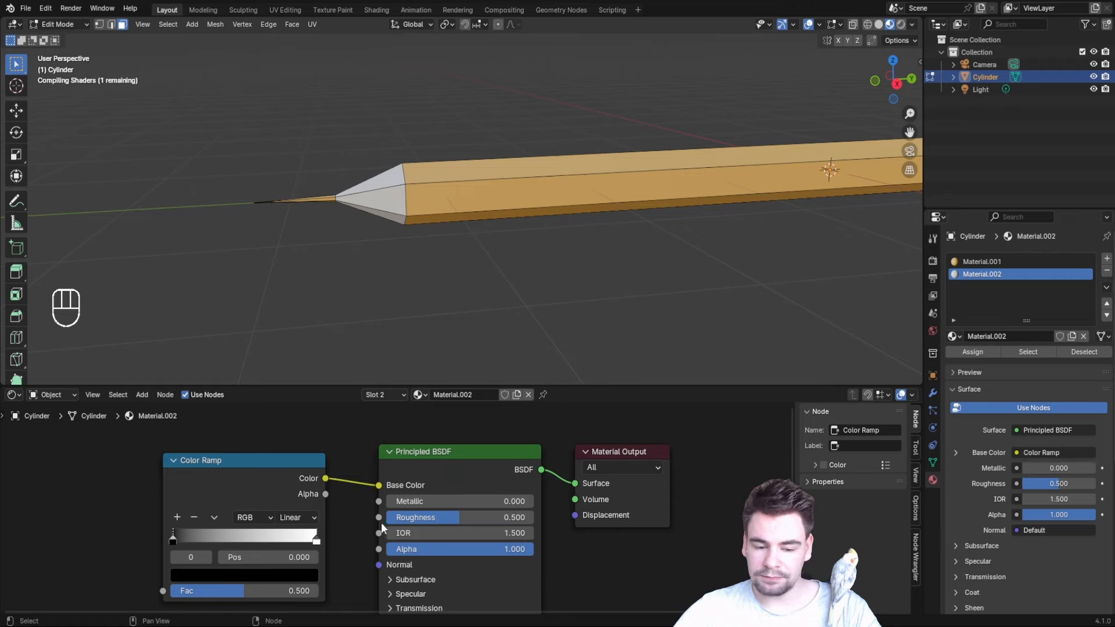
middle_drag(357, 516, 445, 497)
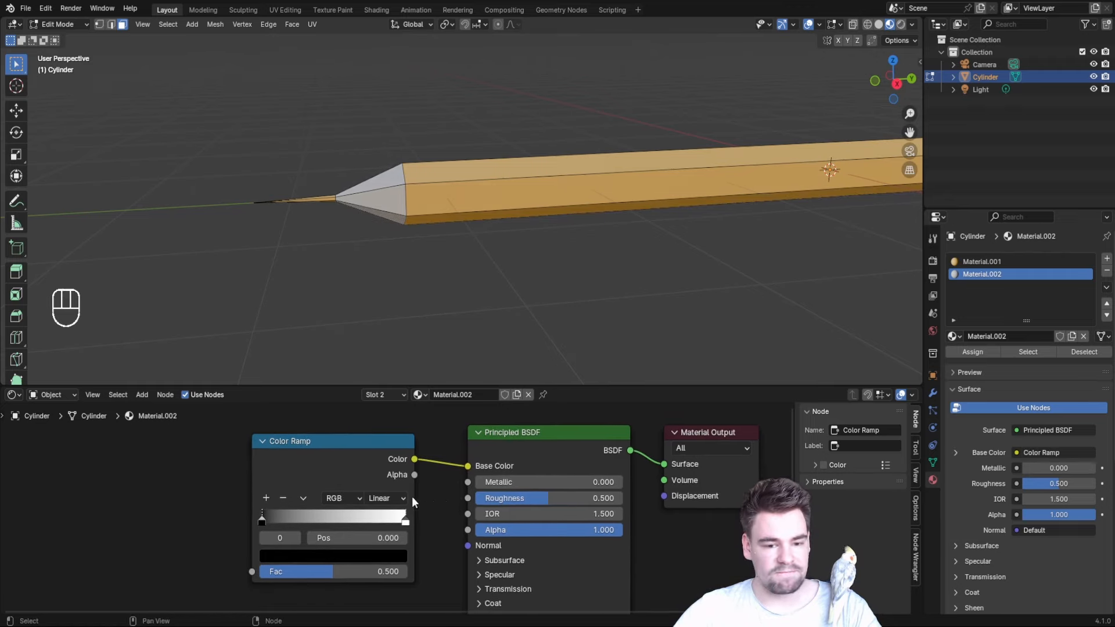
mouse_move(259, 518)
mouse_down()
mouse_move(354, 517)
mouse_move(266, 511)
mouse_move(363, 503)
mouse_move(301, 514)
mouse_move(337, 511)
mouse_move(265, 566)
mouse_up()
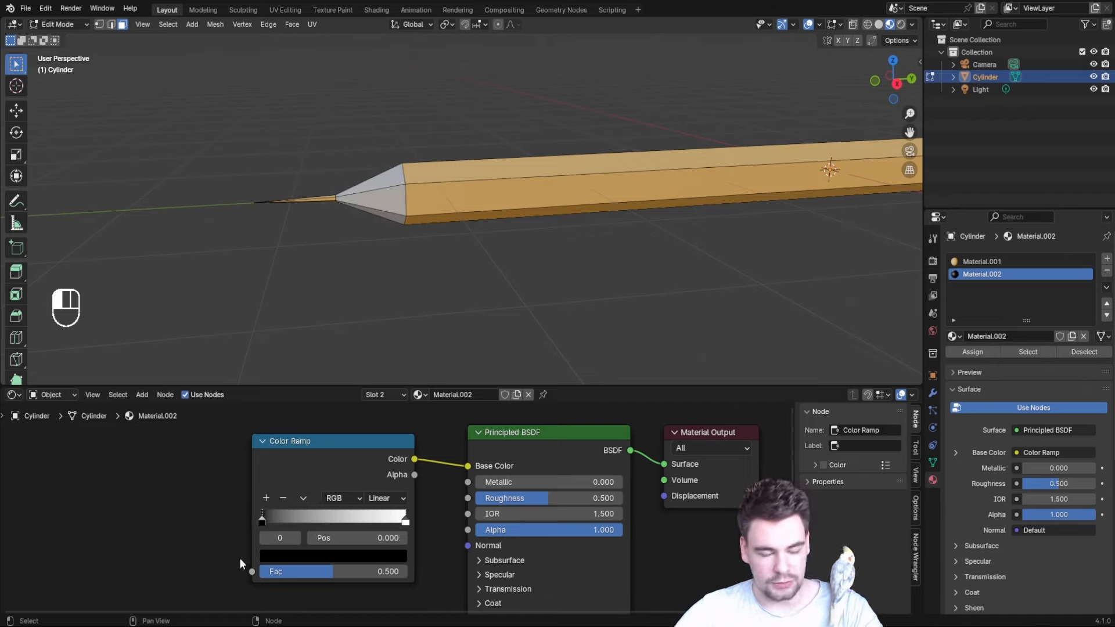
- Add a Noise Texture node and connect its Fac output to the Color Ramp's Fac input
middle_drag(174, 544, 300, 524)
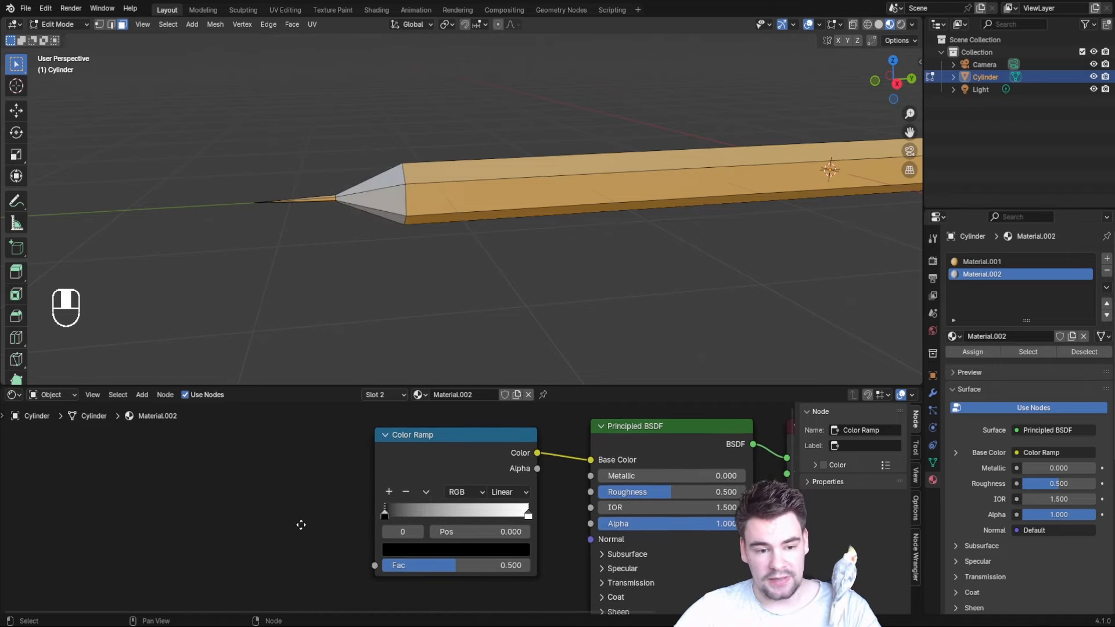
key(shift+a)
click(243, 469)
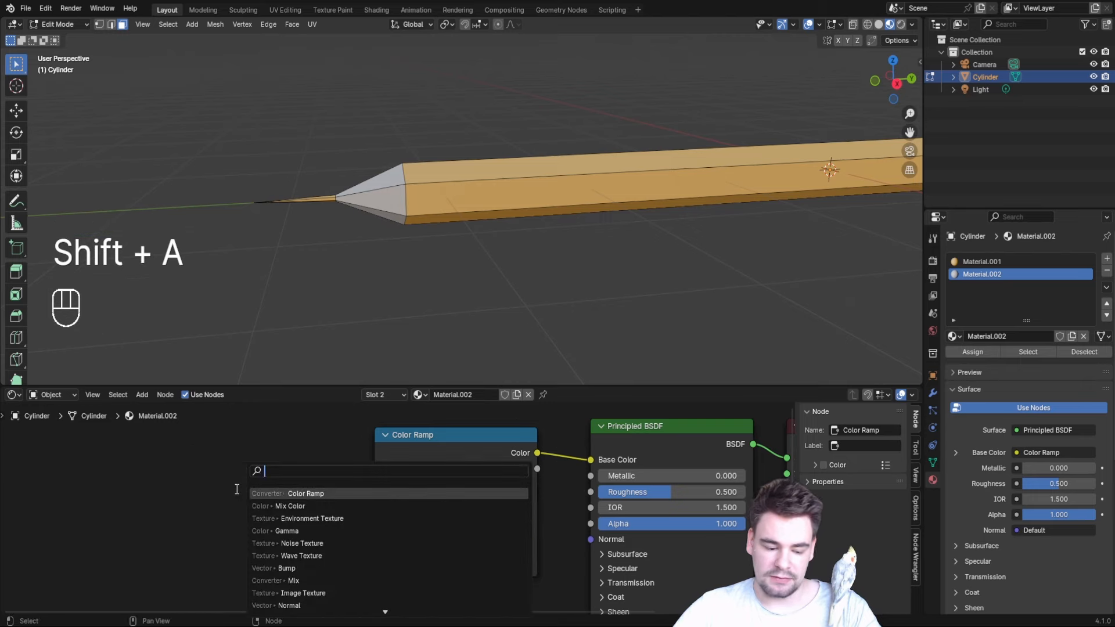
text(noise)
key(Return)
click(203, 437)
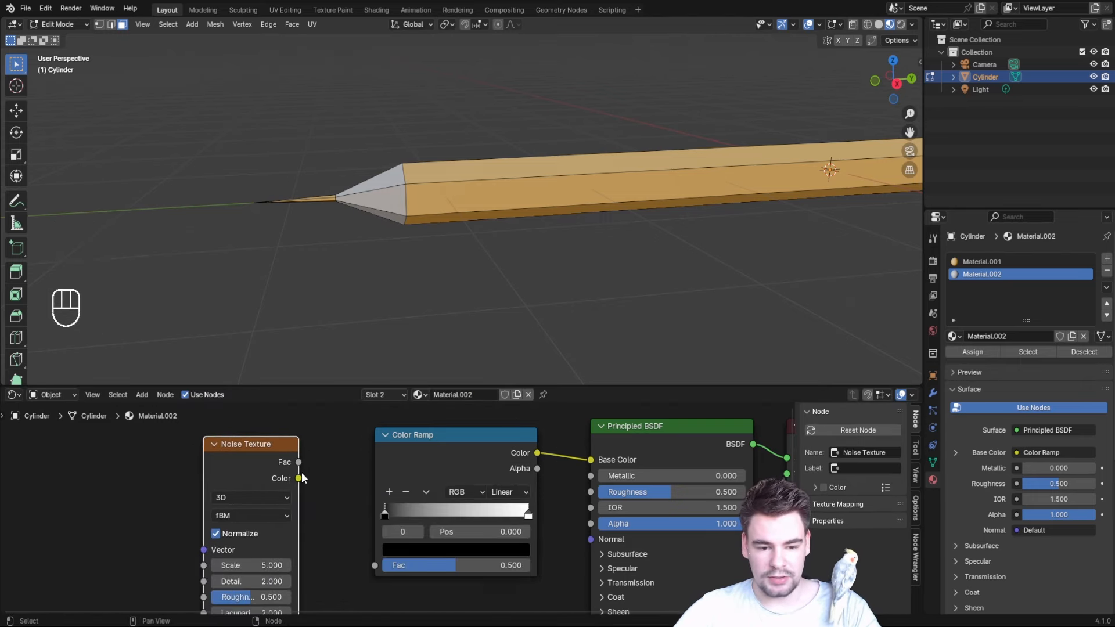
drag(298, 463, 341, 530)
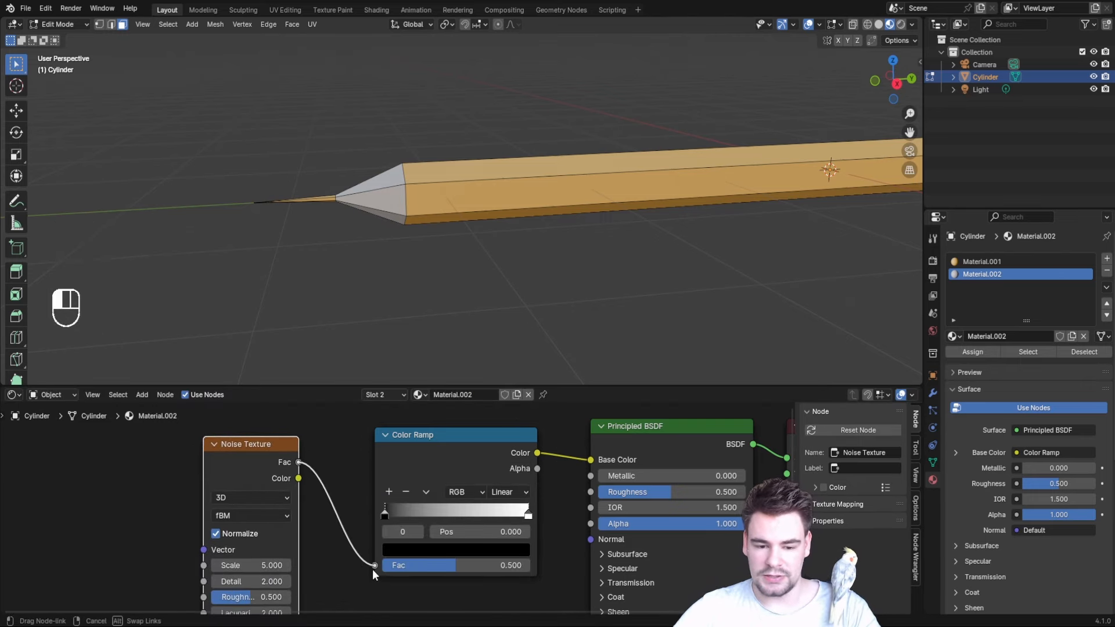
drag(372, 569, 374, 565)
scroll(337, 195, up, 2)
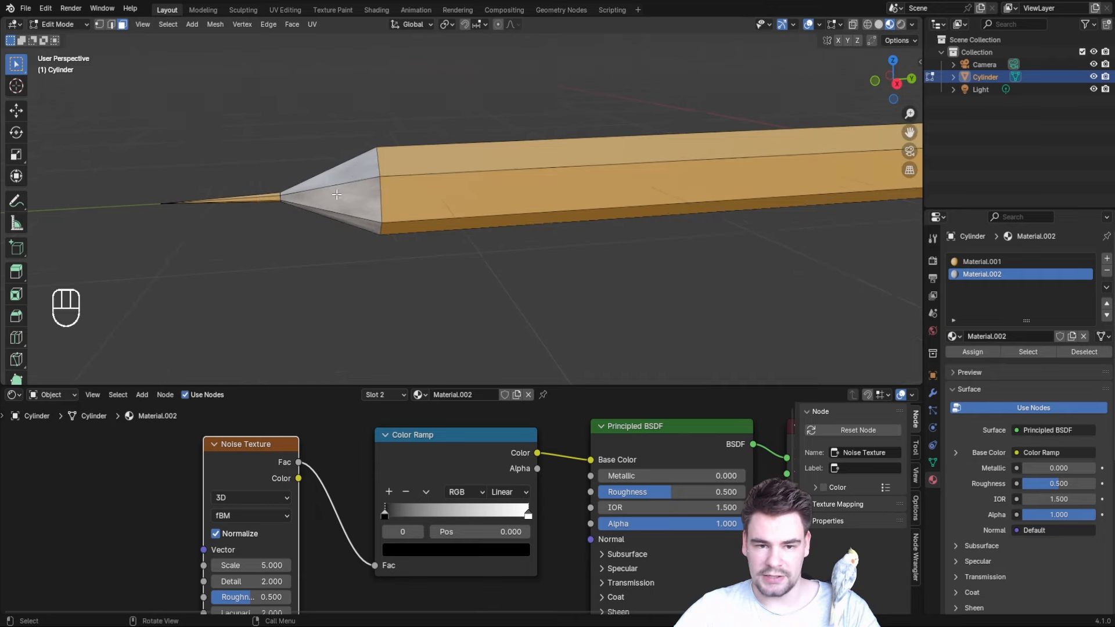
scroll(896, 200, up, 1)
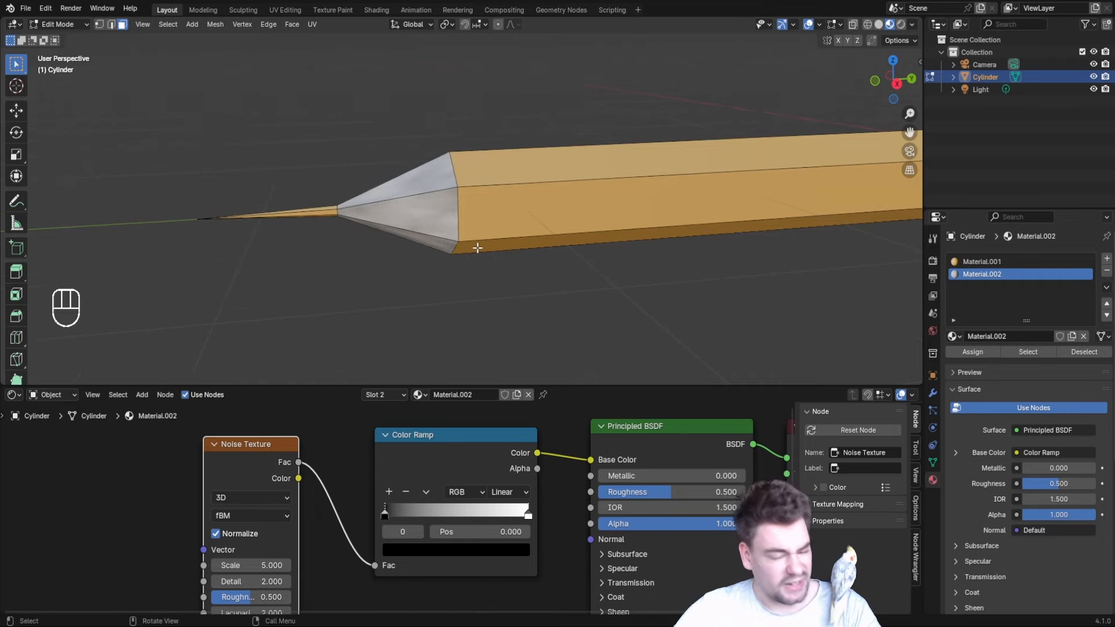
- Add Texture Coordinate and Mapping nodes in front of the Noise Texture using Node Wrangler's texture setup
scroll(377, 498, down, 2)
middle_drag(317, 473, 388, 465)
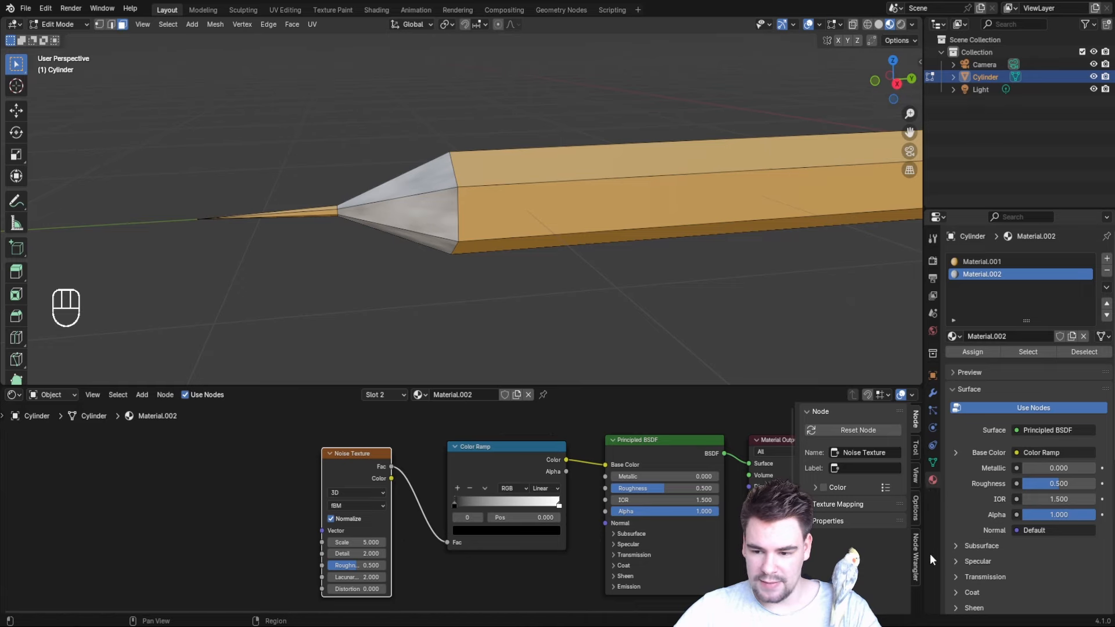
click(914, 557)
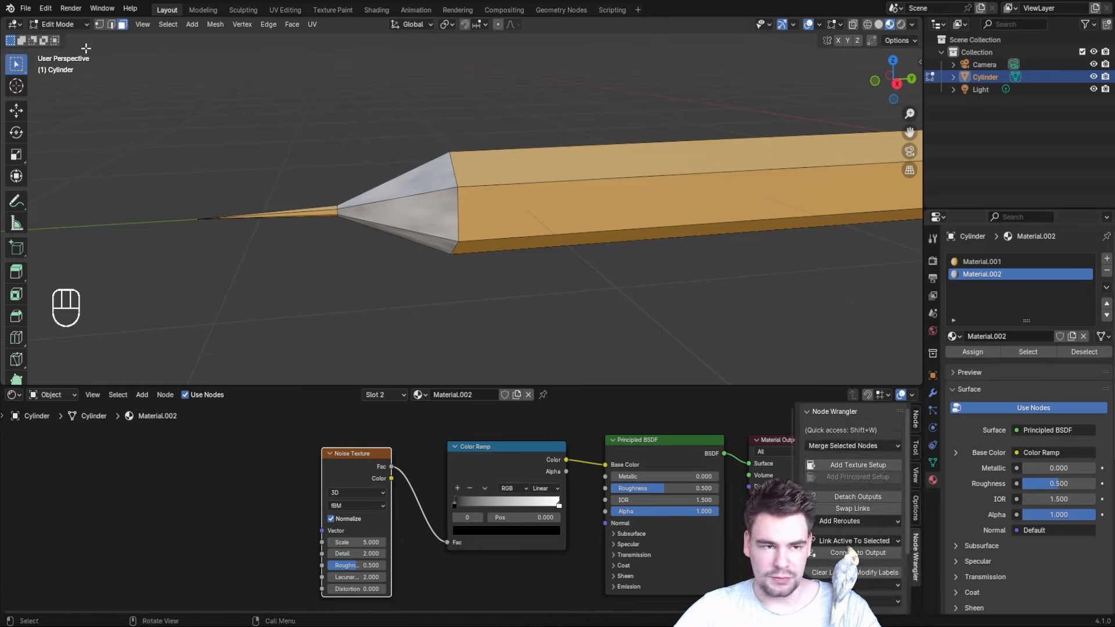
click(26, 8)
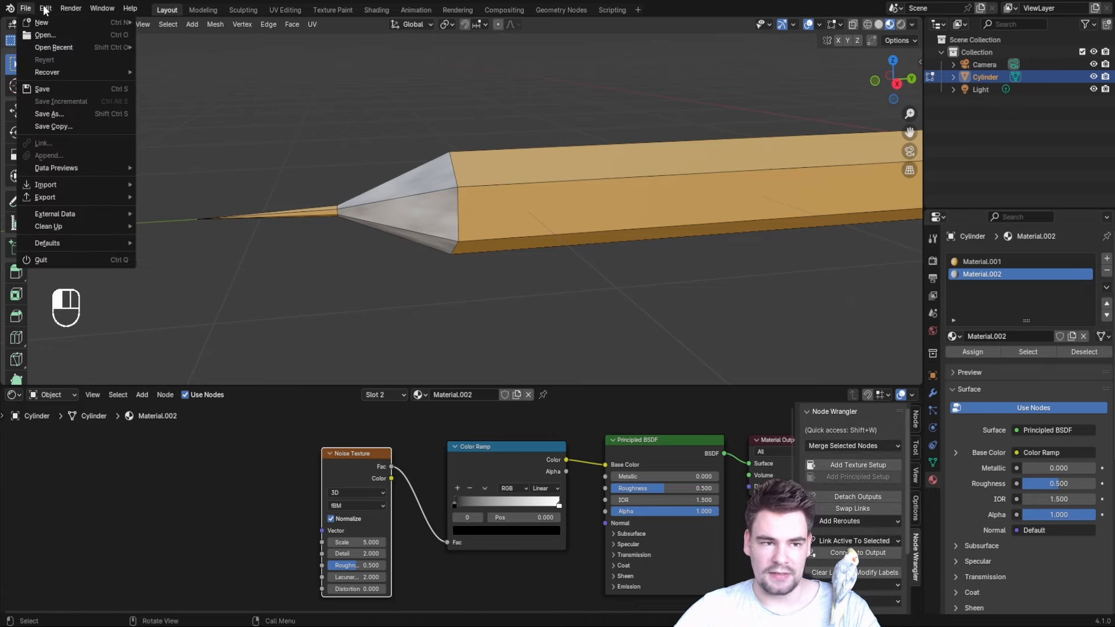
mouse_move(47, 10)
click(74, 168)
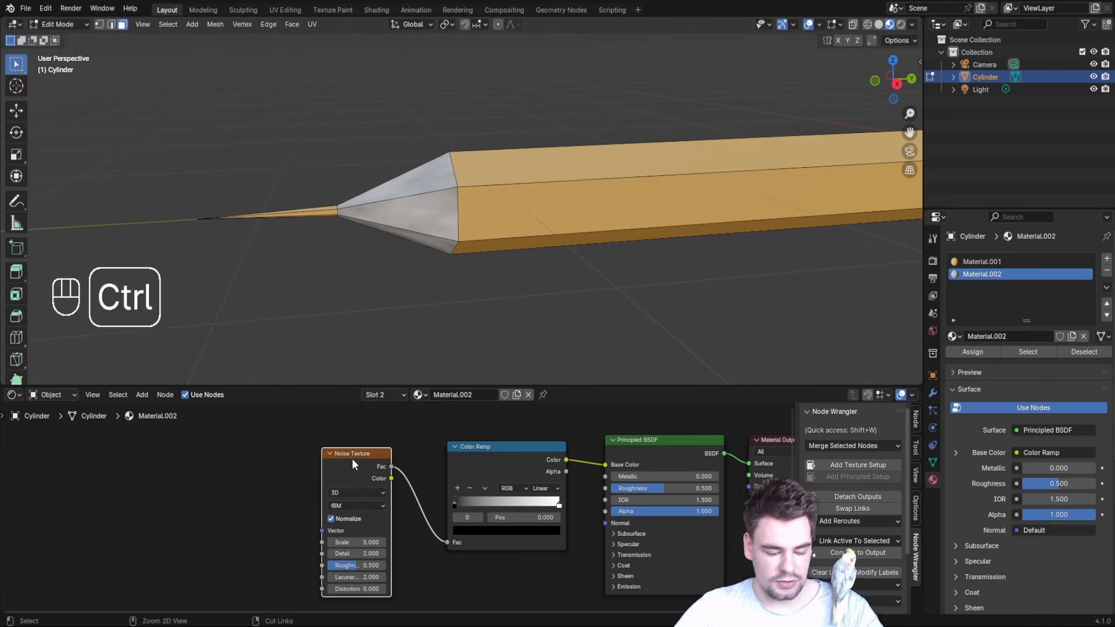
key(ctrl+t)
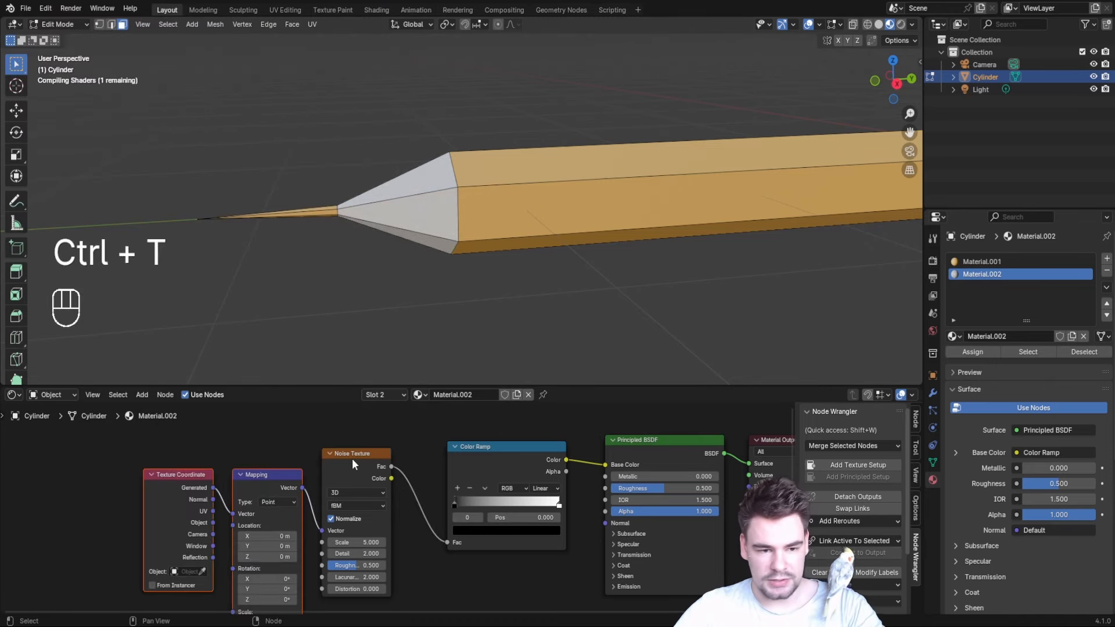
middle_drag(285, 442, 319, 424)
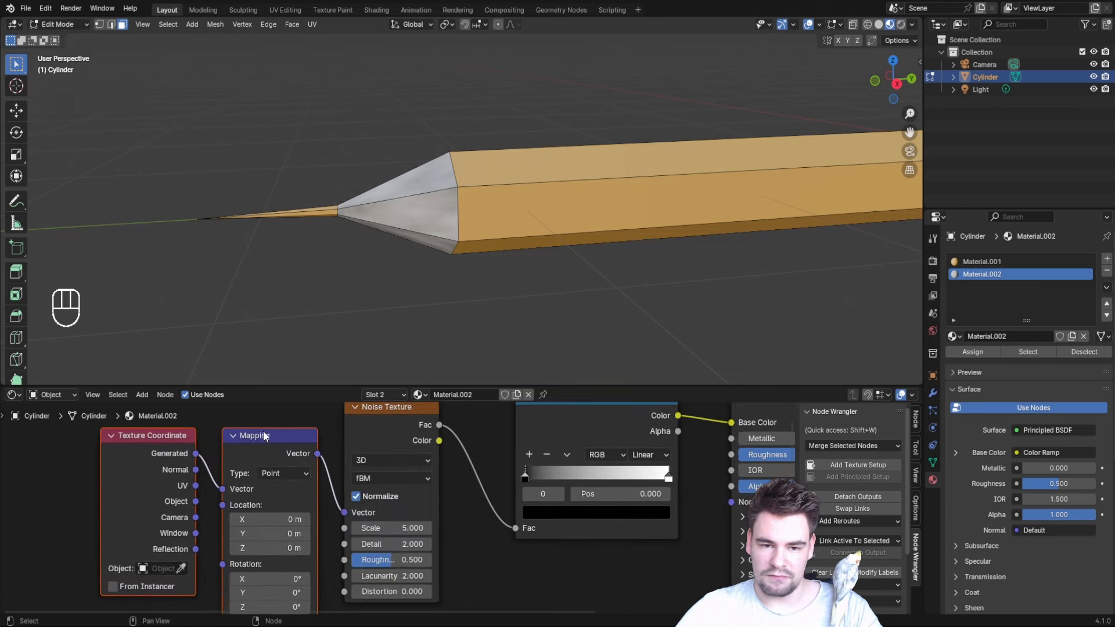
scroll(256, 452, up, 3)
click(274, 492)
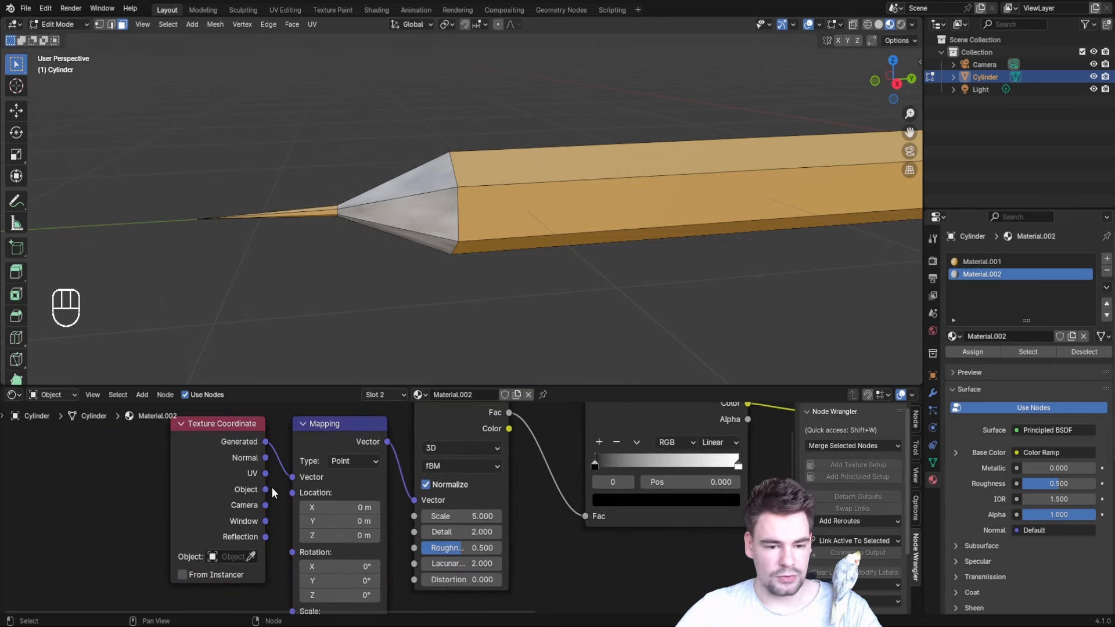
- Connect the Texture Coordinate node's Object output to the Mapping node's Vector input
drag(265, 490, 292, 477)
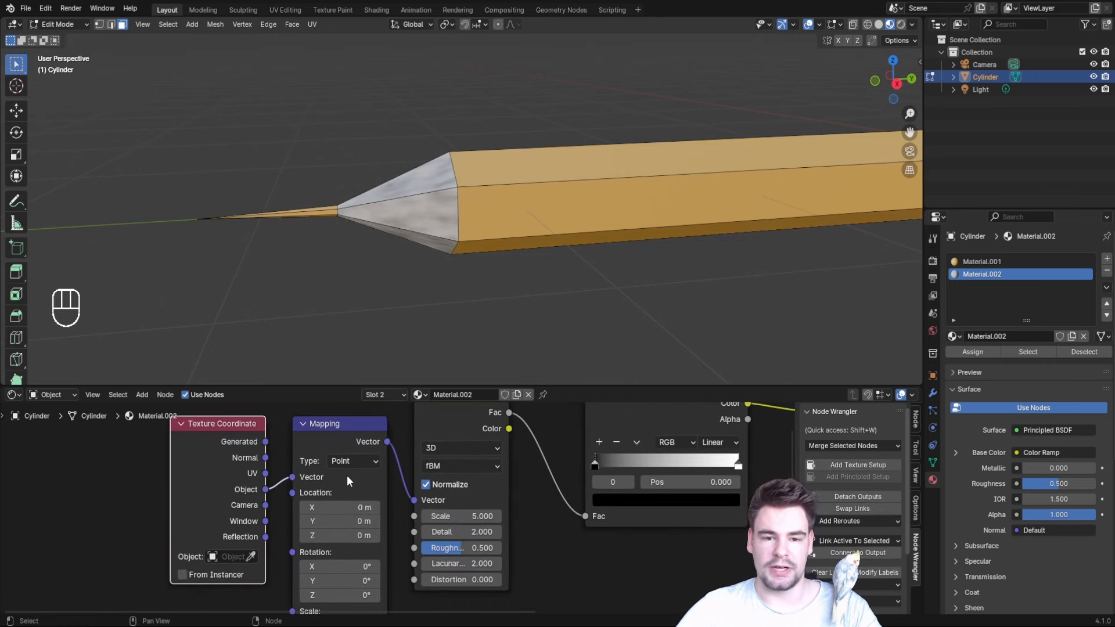
scroll(404, 187, up, 5)
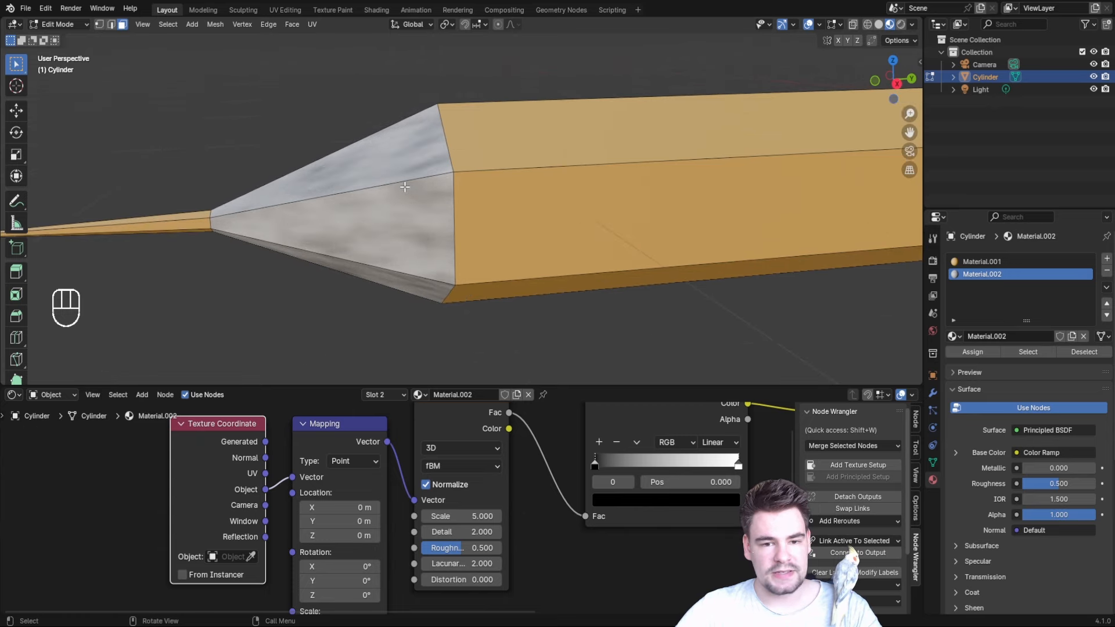
mouse_move(909, 132)
mouse_down()
mouse_move(918, 137)
mouse_move(893, 153)
mouse_up()
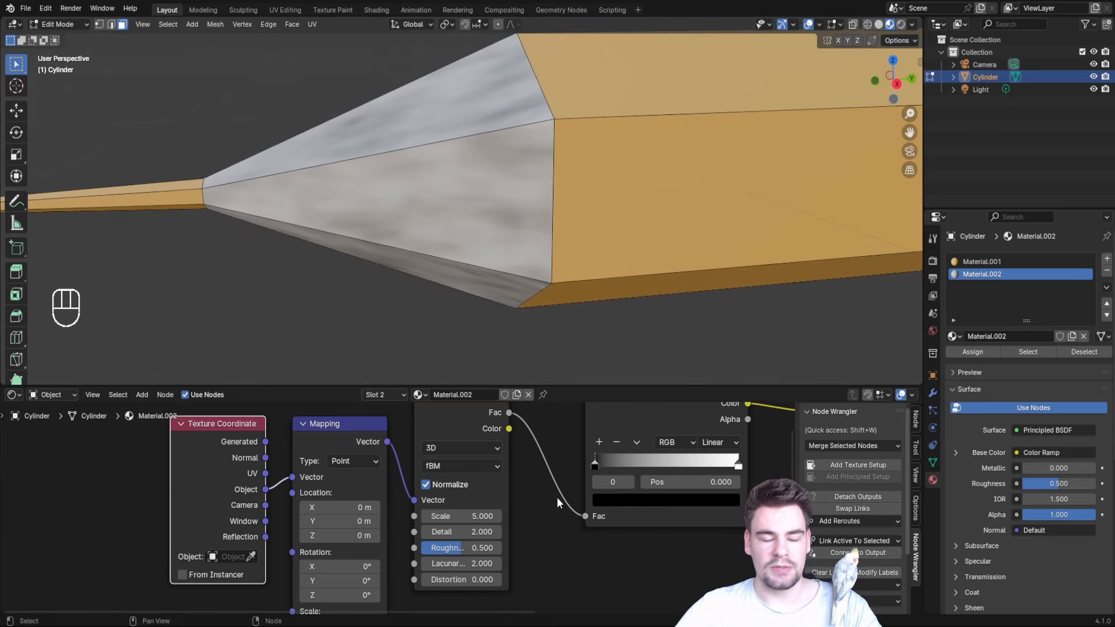
- Recolour the Color Ramp's two stops to a wood brown at the start and a light orange at the end
middle_drag(548, 500, 411, 541)
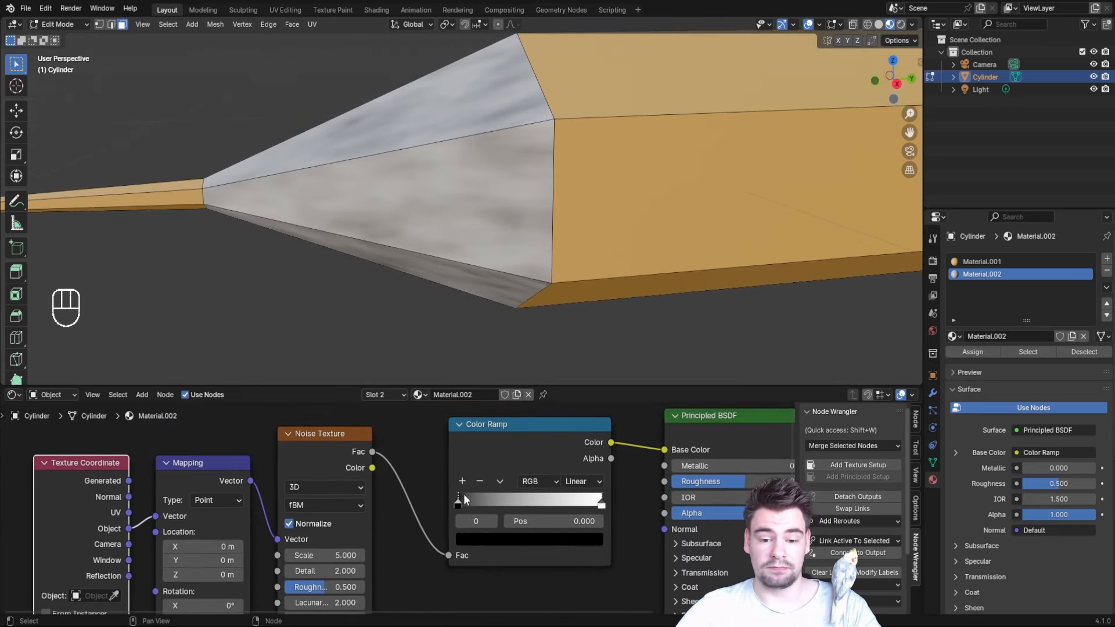
click(529, 539)
mouse_move(493, 390)
mouse_down()
mouse_move(478, 411)
mouse_move(496, 418)
mouse_move(481, 401)
mouse_move(487, 383)
mouse_move(495, 389)
mouse_up()
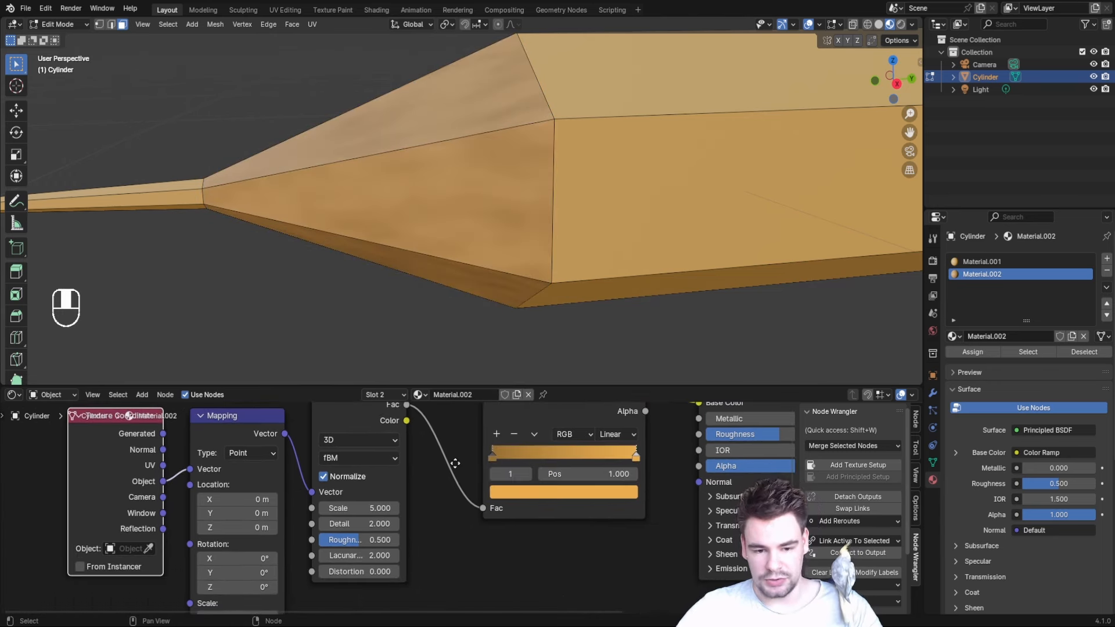
middle_drag(455, 463, 453, 472)
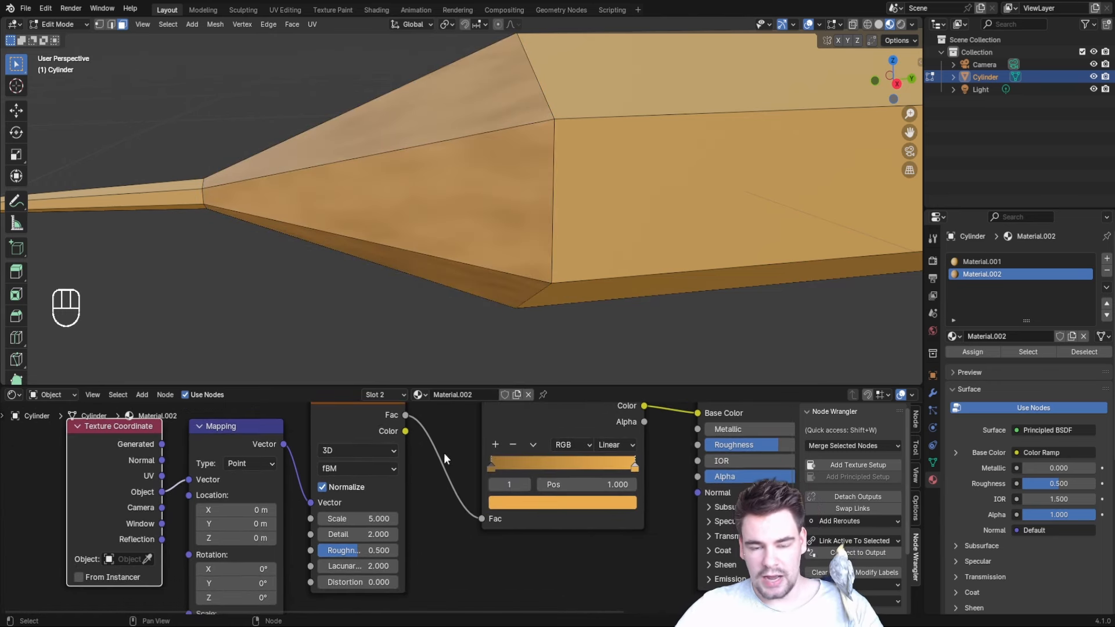
- Set the Noise Texture's Scale to about 36.7 and return to Object Mode
drag(350, 515, 406, 516)
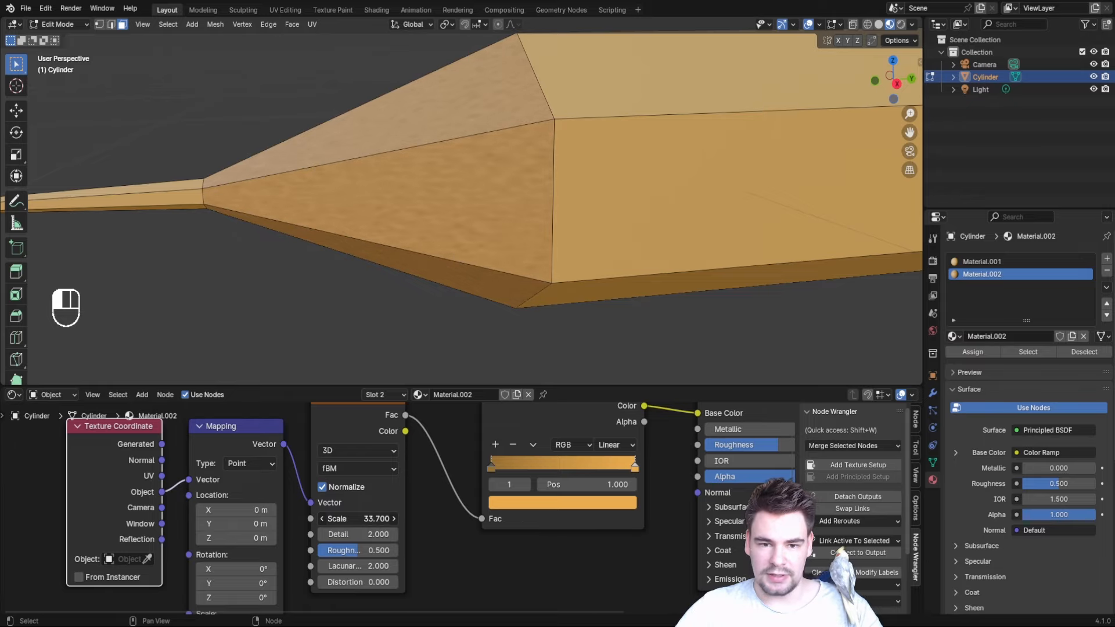
mouse_move(401, 233)
middle_down()
mouse_move(522, 228)
mouse_move(584, 211)
mouse_move(786, 232)
mouse_move(871, 224)
mouse_move(26, 233)
middle_up()
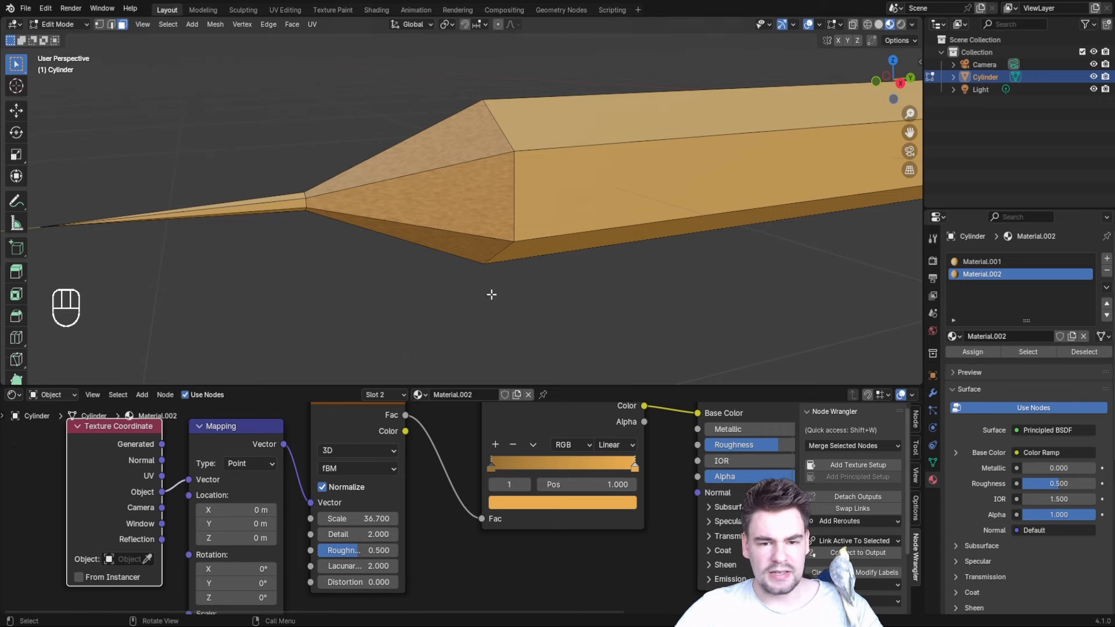
key(Tab)
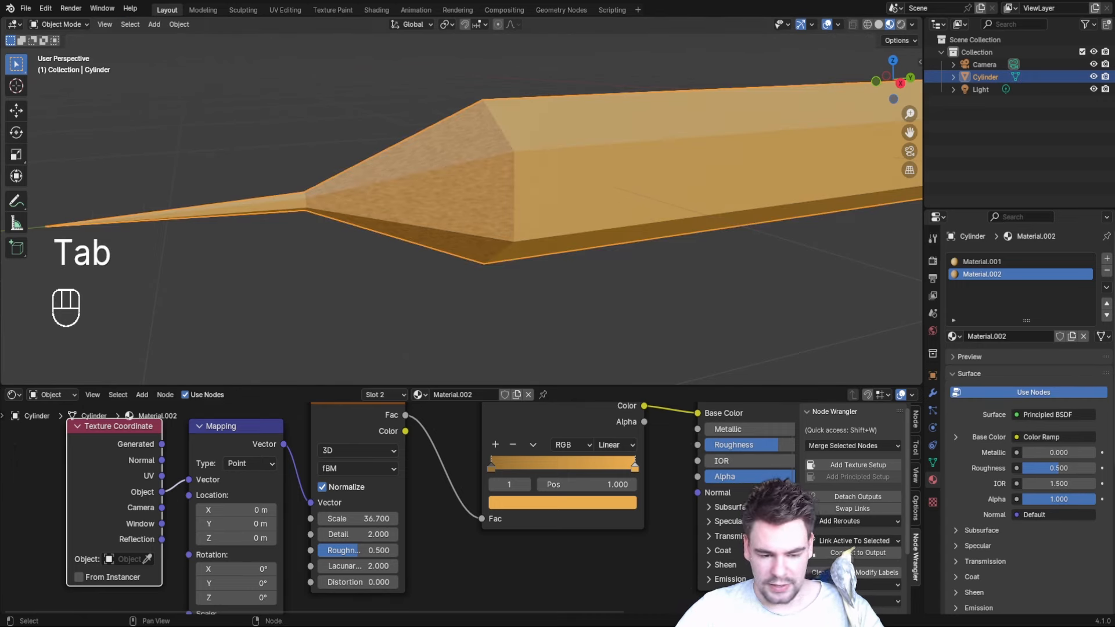
- Try the dark colour hex 1E1500 on the Color Ramp's end stop
click(130, 559)
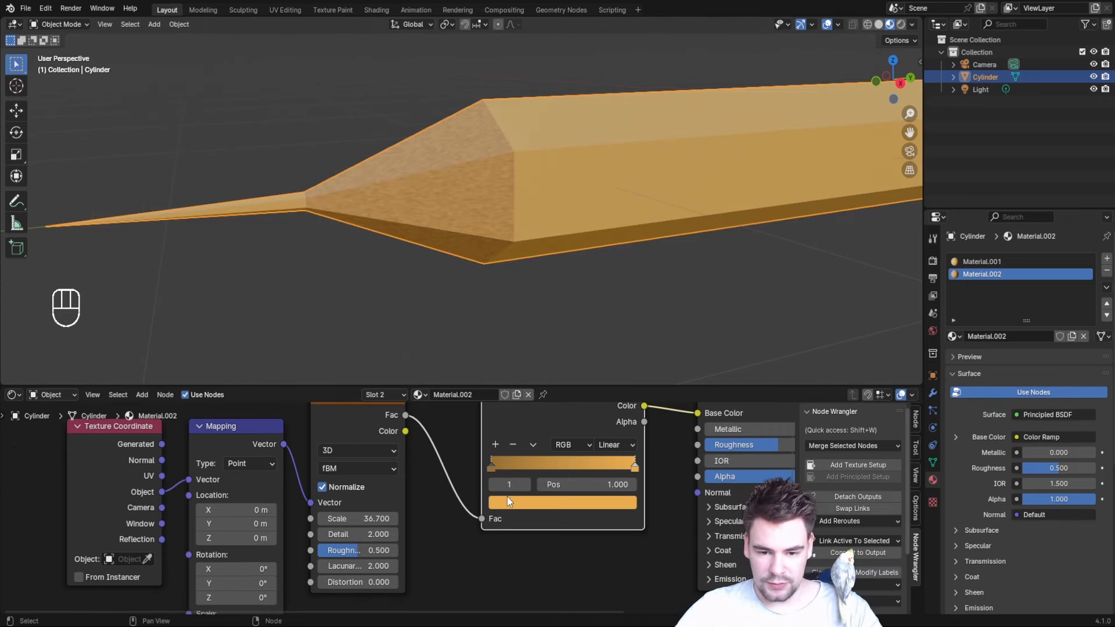
click(507, 497)
click(552, 438)
text(1E1500)
key(Return)
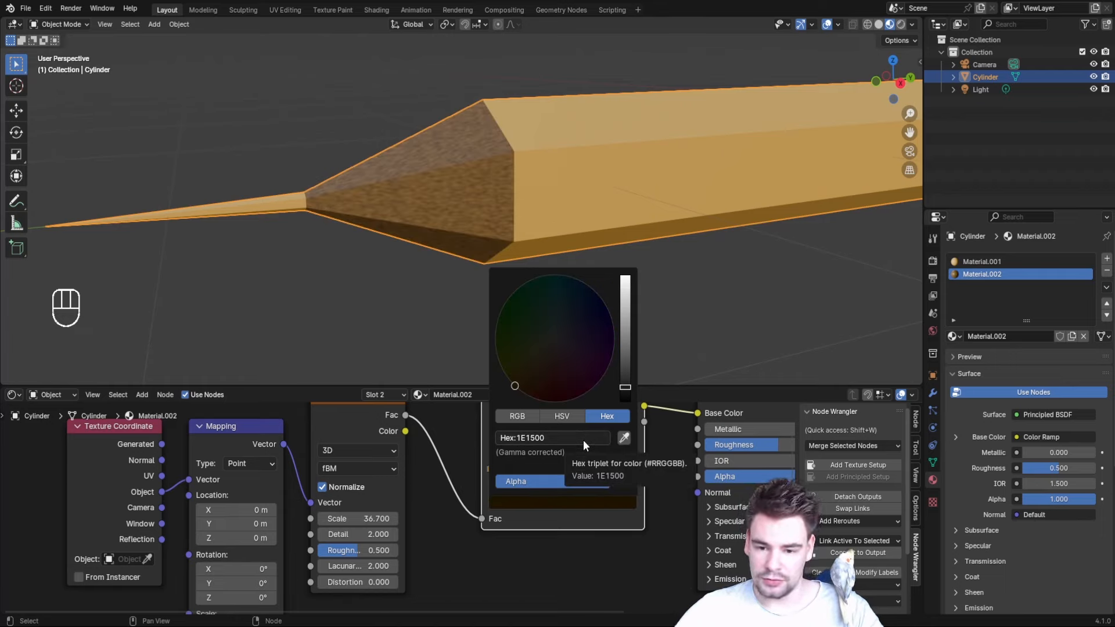
scroll(539, 452, up, 2)
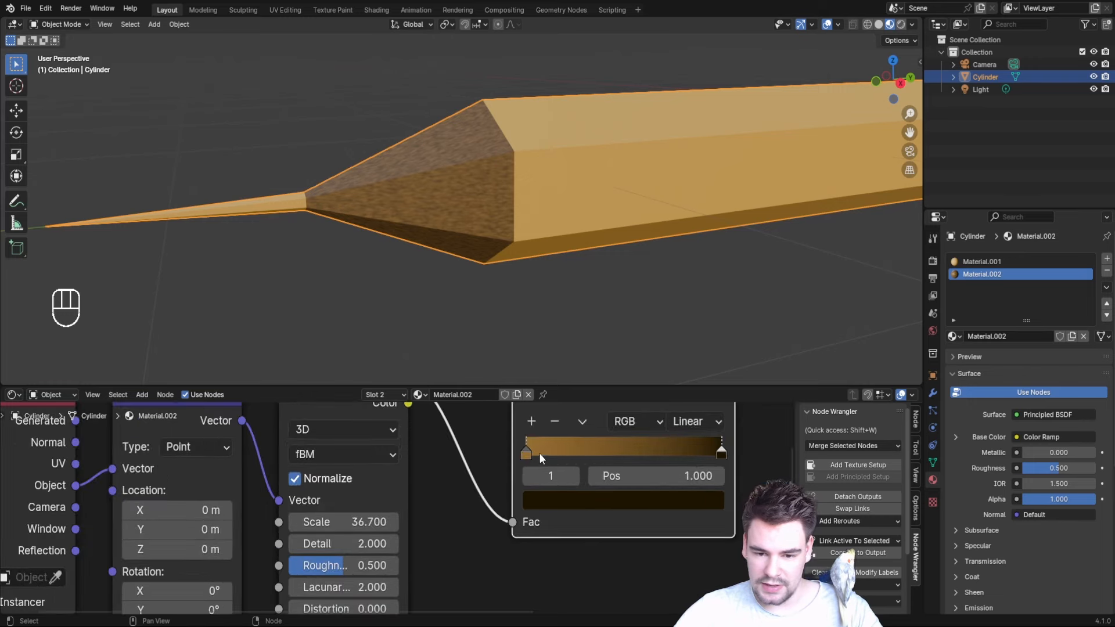
- Set the Color Ramp's end stop to the beige colour hex 9A9174
click(527, 451)
click(556, 498)
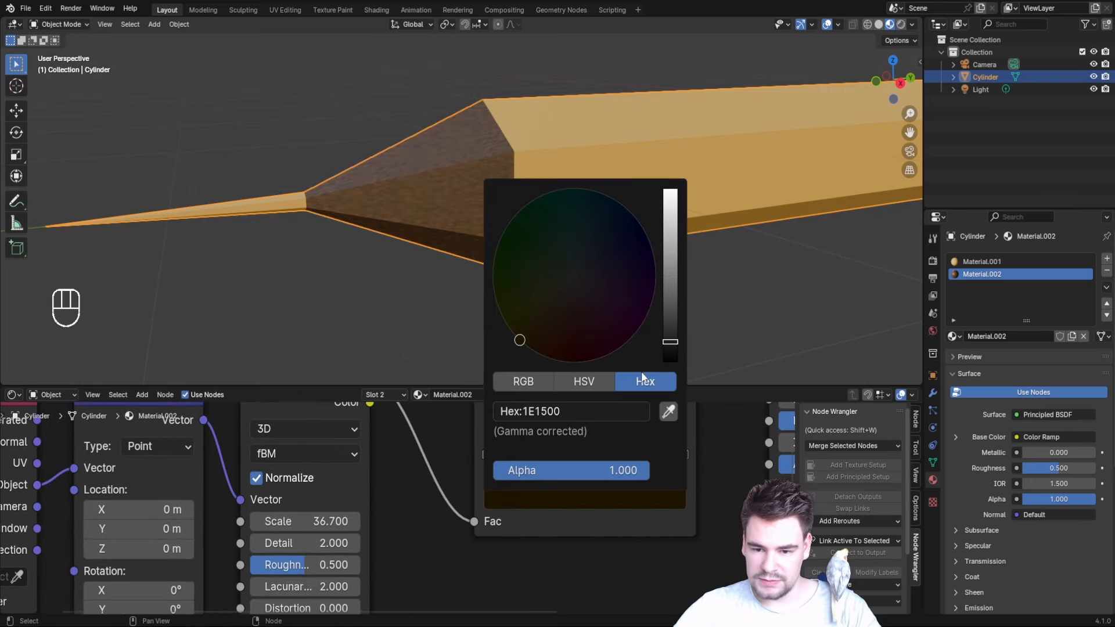
click(606, 410)
text(9A9174)
key(Return)
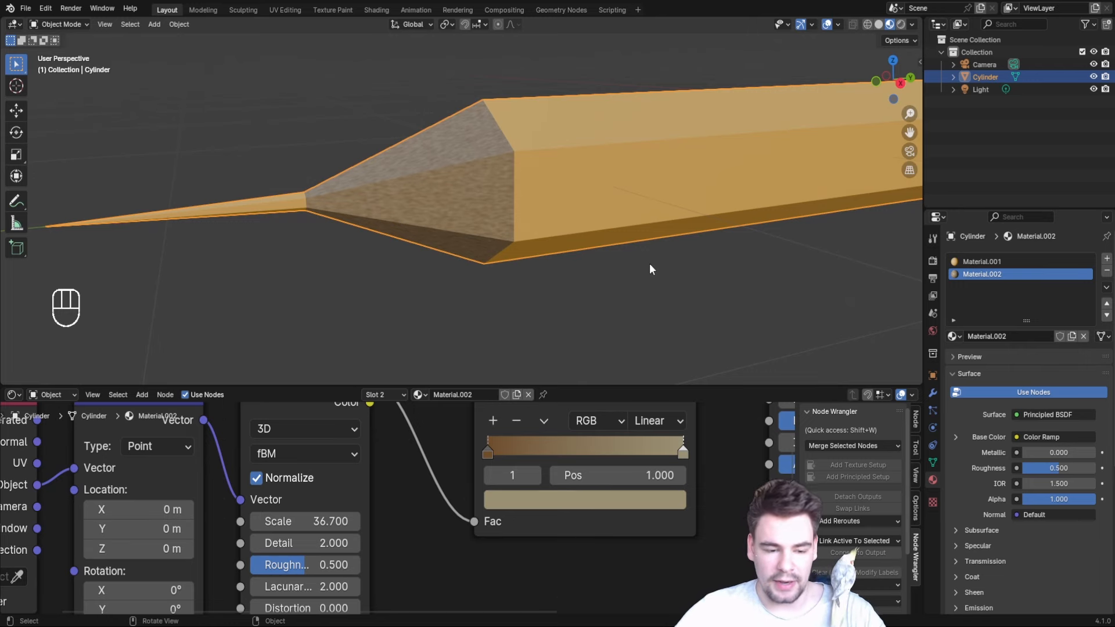
scroll(395, 476, down, 2)
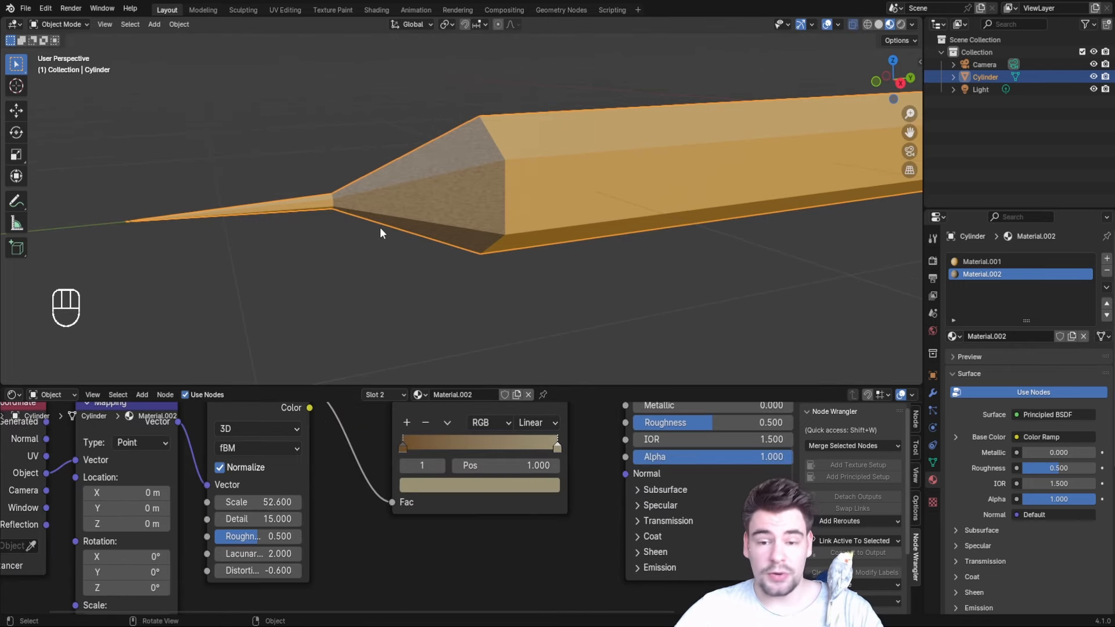
- In Edit Mode, select all faces of the pencil's thin lead tip, including the hidden ones, with X-ray off at the end
key(Tab)
drag(235, 165, 279, 274)
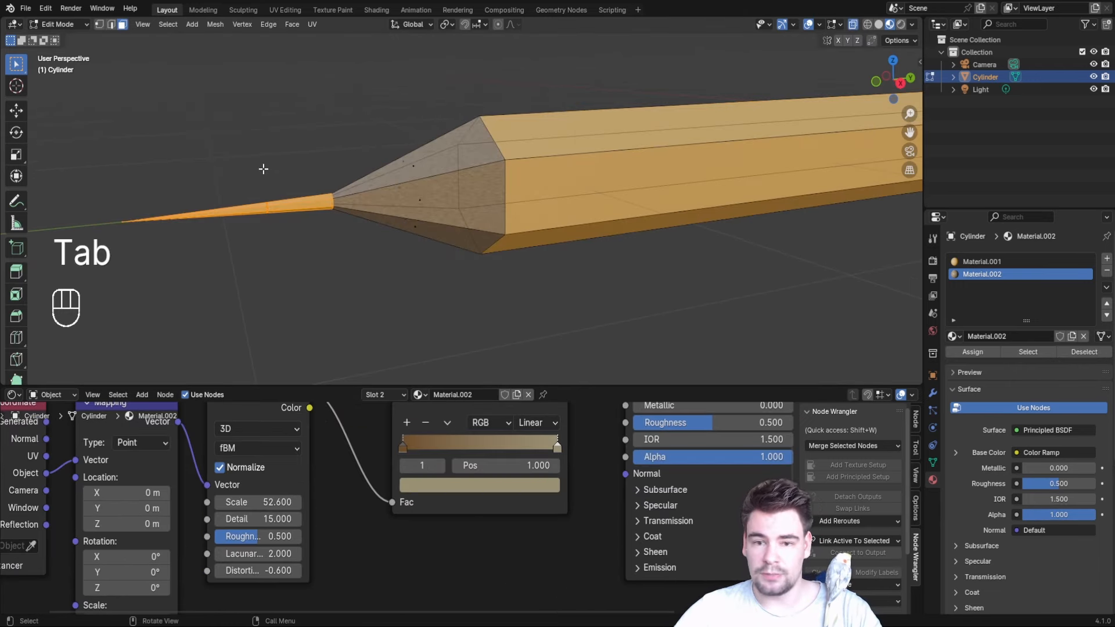
drag(237, 148, 302, 266)
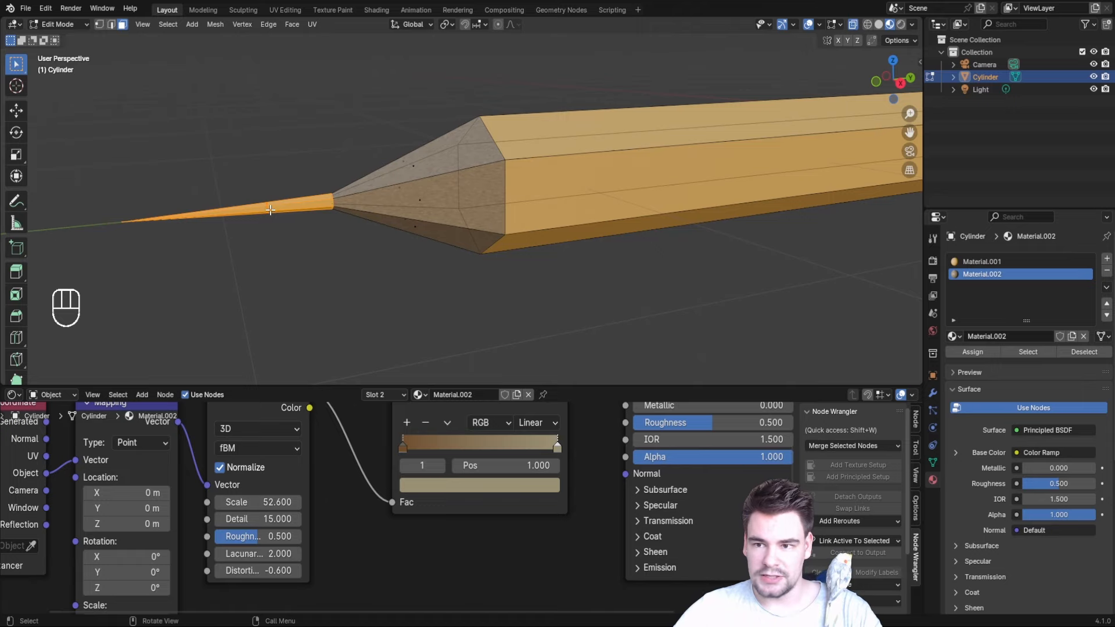
click(858, 23)
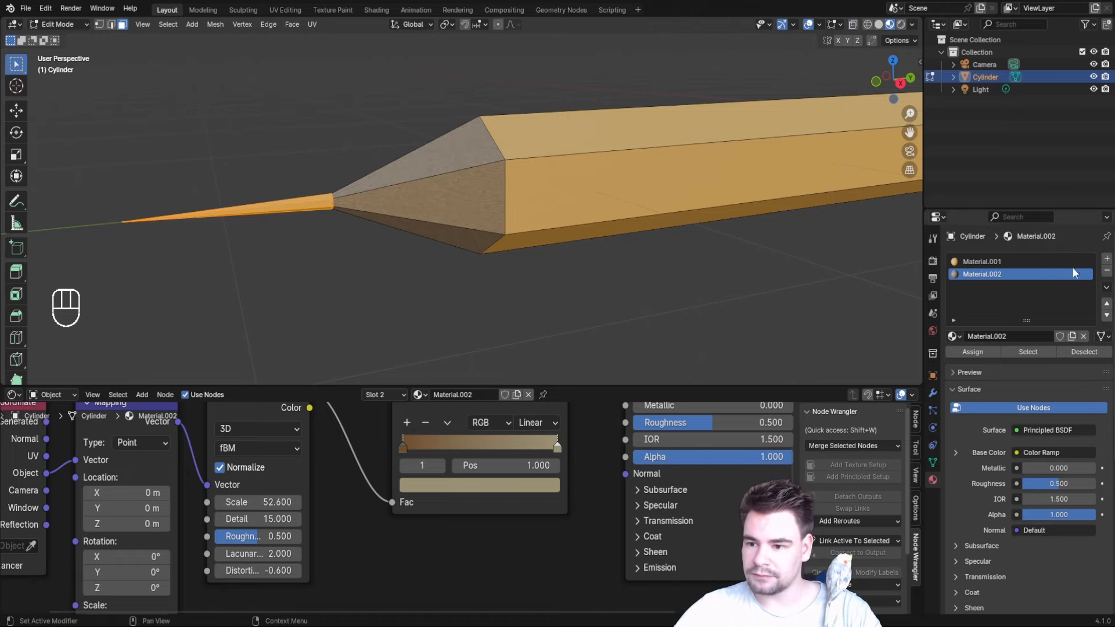
- Add a third material with dark grey base colour hex 292929 and assign it to the selected lead faces
click(1107, 259)
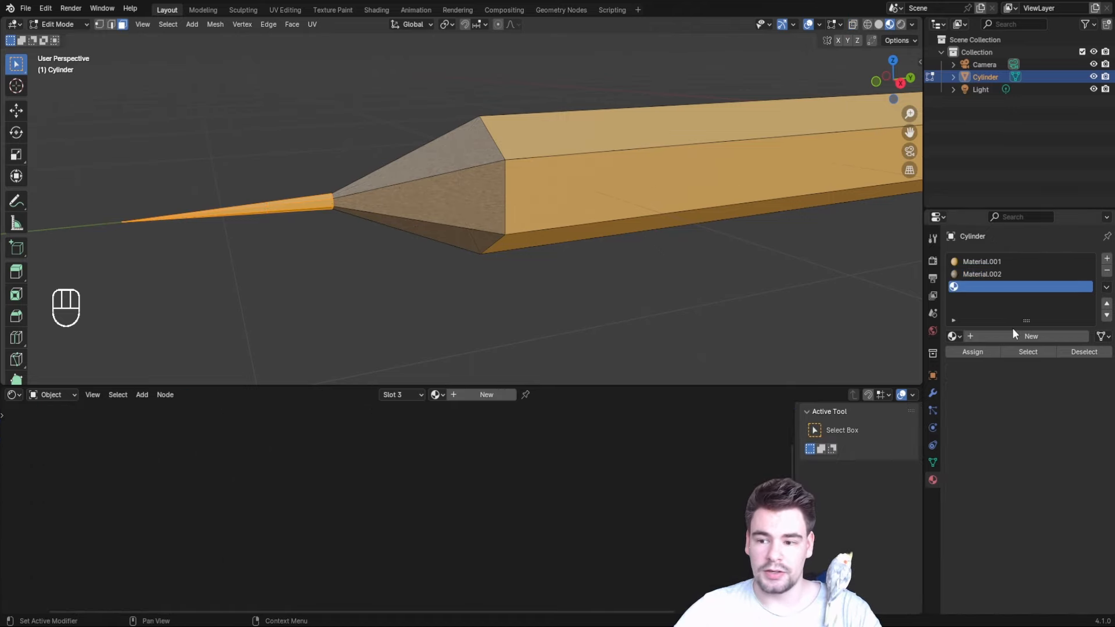
click(1012, 336)
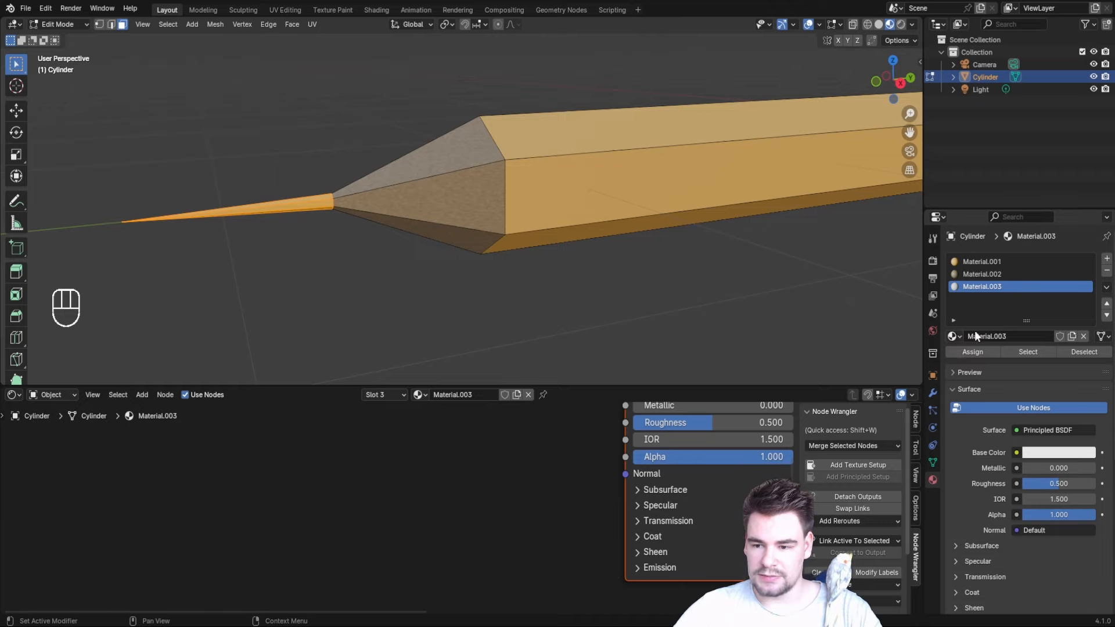
click(1051, 452)
drag(1085, 273, 1085, 360)
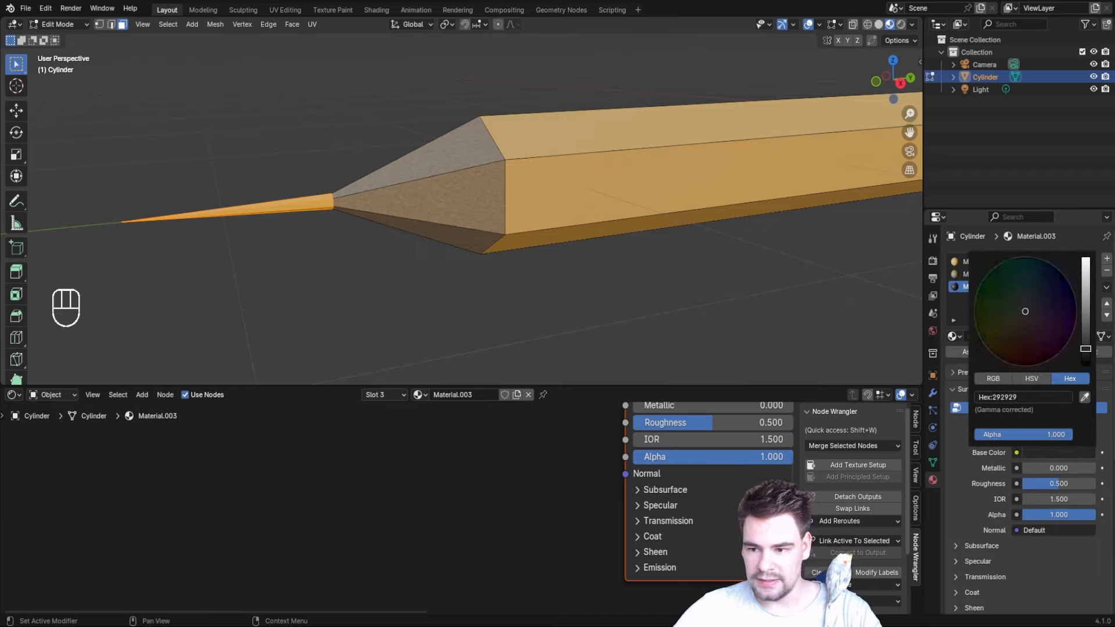
click(977, 351)
key(Tab)
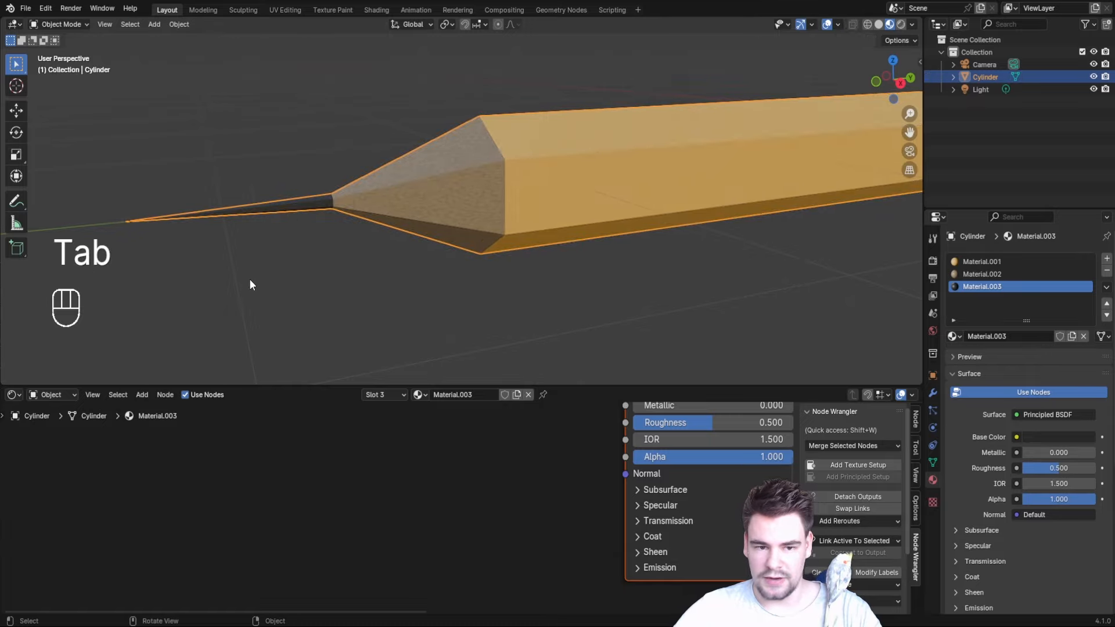
- Inspect the pencil's tip and overall proportions from the side
mouse_move(249, 279)
middle_down()
mouse_move(504, 265)
mouse_move(569, 273)
mouse_move(418, 266)
mouse_move(326, 244)
mouse_move(271, 288)
mouse_move(209, 296)
mouse_move(515, 214)
mouse_move(757, 177)
middle_up()
scroll(756, 174, down, 2)
scroll(780, 164, up, 7)
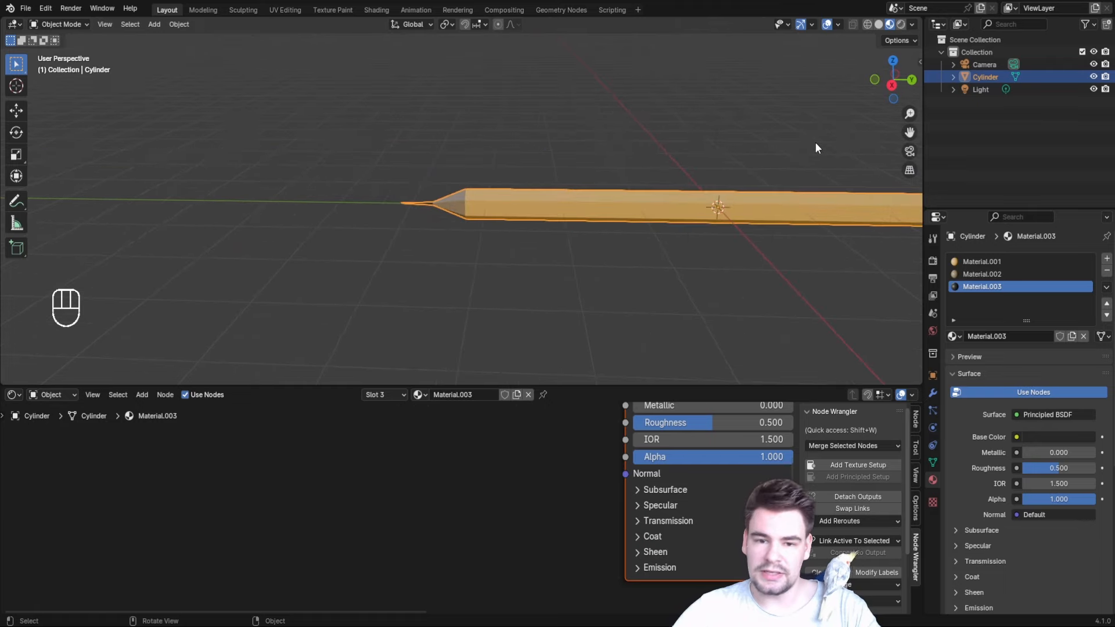
key(Tab)
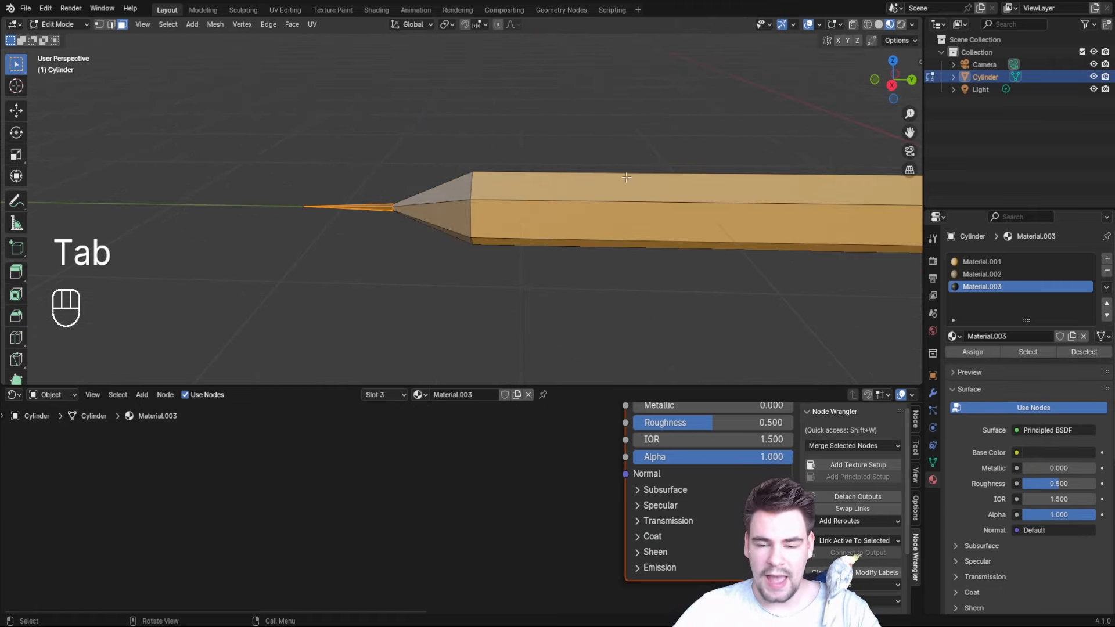
key(Tab)
middle_drag(626, 177, 844, 160)
mouse_move(910, 131)
mouse_down()
mouse_move(492, 82)
mouse_move(627, 137)
mouse_up()
scroll(779, 152, down, 3)
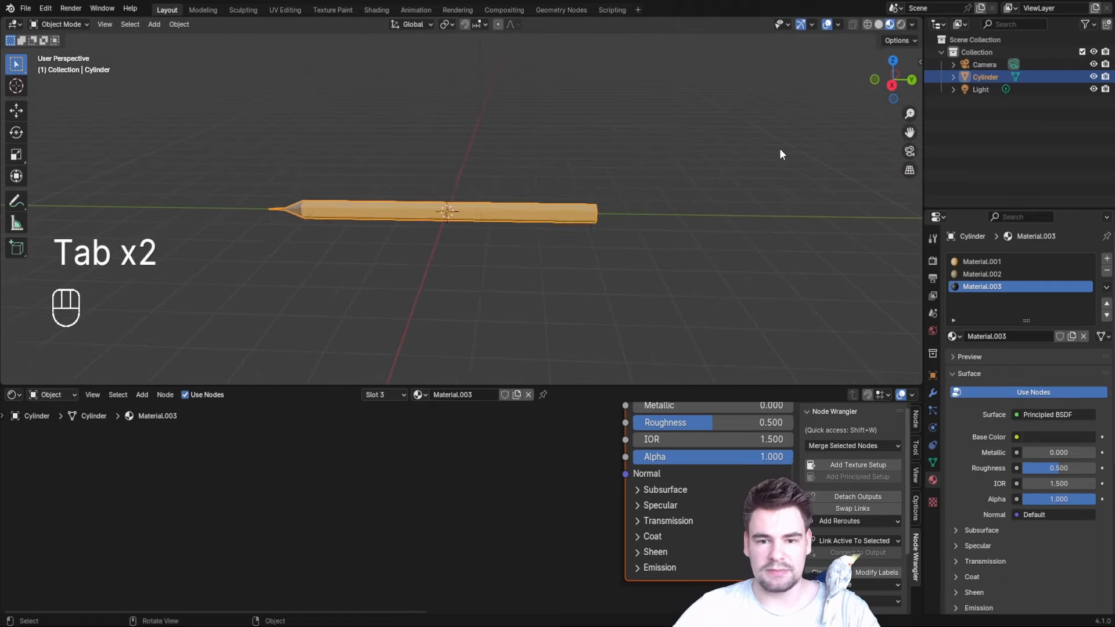
- Shorten the pencil by moving its blunt-end face inward along the Y axis, using X-ray to select it
key(Tab)
click(857, 24)
mouse_move(523, 107)
mouse_down()
mouse_move(667, 306)
mouse_move(690, 312)
mouse_up()
key(g)
key(y)
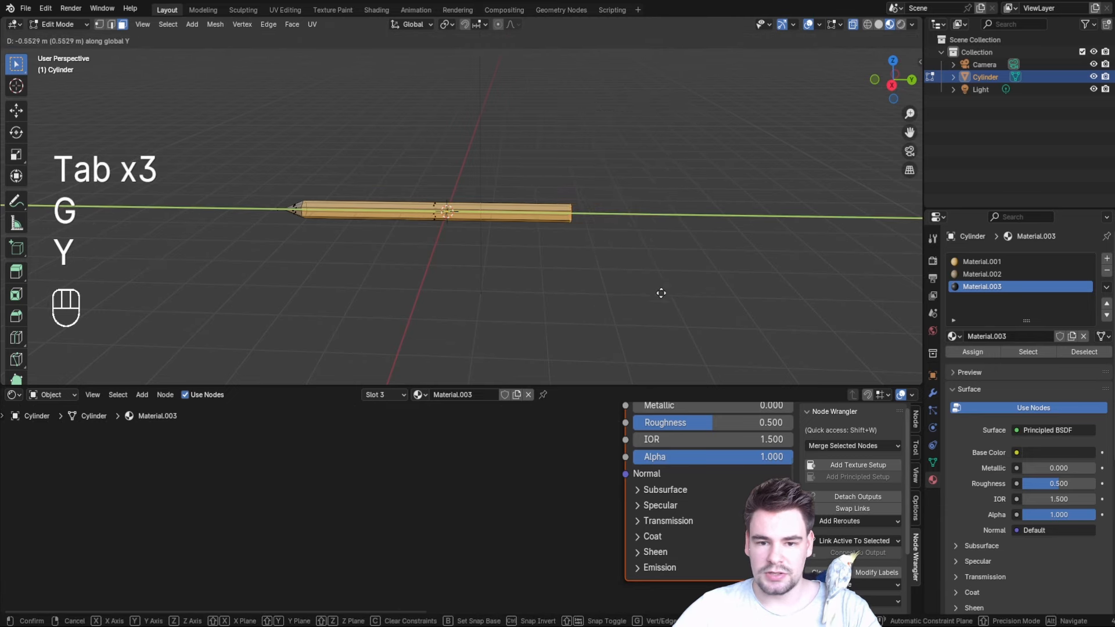
click(633, 285)
key(Tab)
- Add a mesh plane at the pencil and scale it up by about 17.4 as a ground surface
scroll(480, 251, up, 3)
drag(908, 131, 1057, 147)
click(531, 128)
key(shift+a)
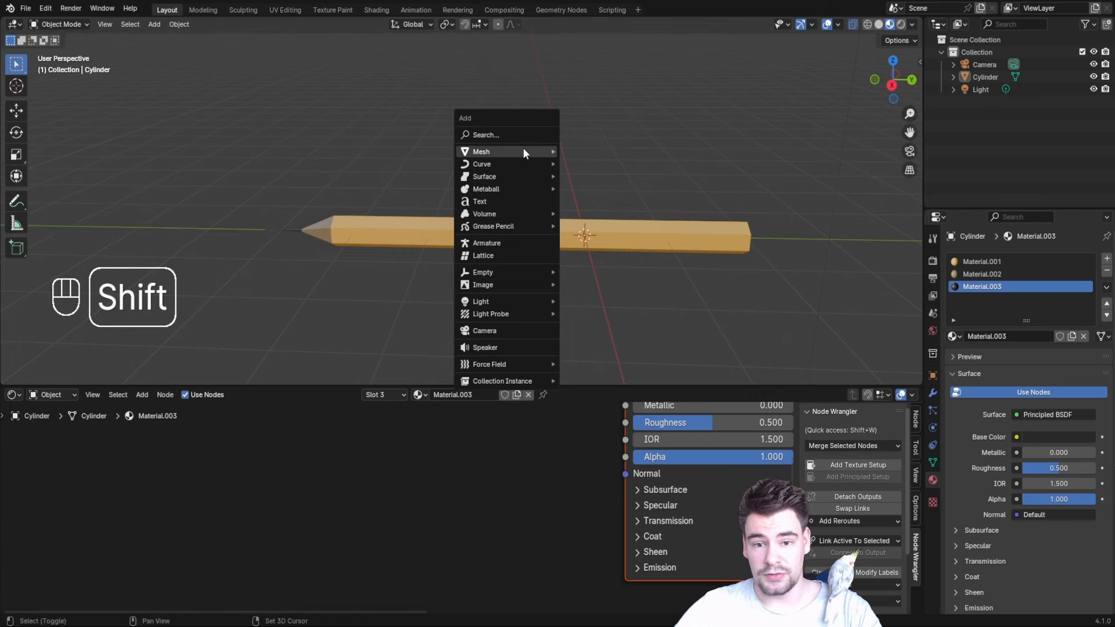
mouse_move(522, 152)
click(628, 152)
key(s)
click(204, 115)
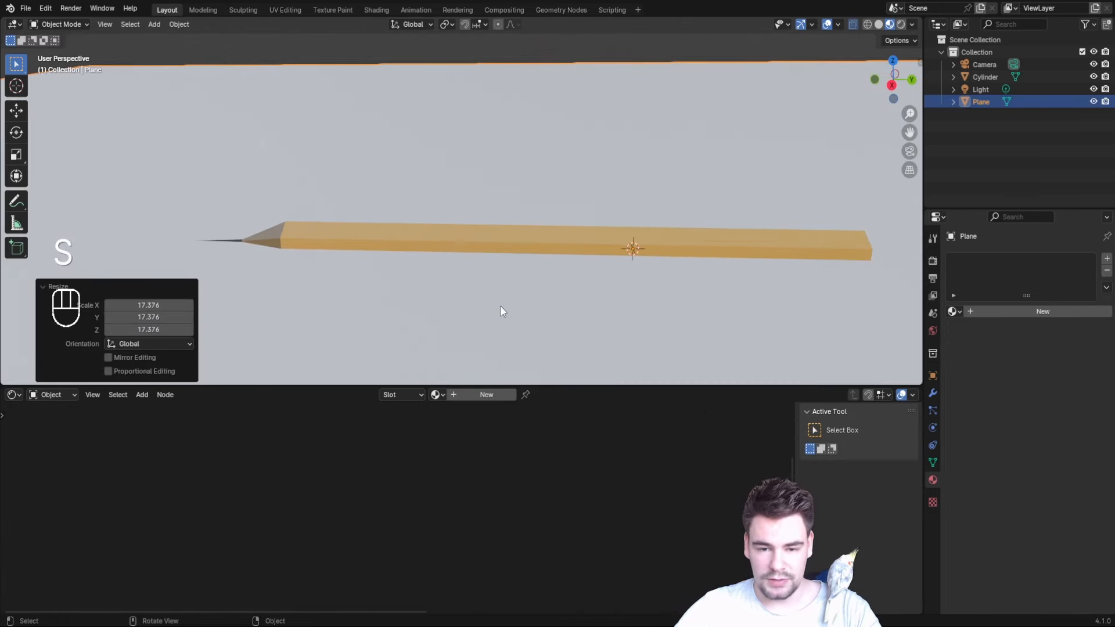
- Lower the plane along the Z axis in the side view so it lies beneath the pencil
click(882, 72)
key(g)
key(z)
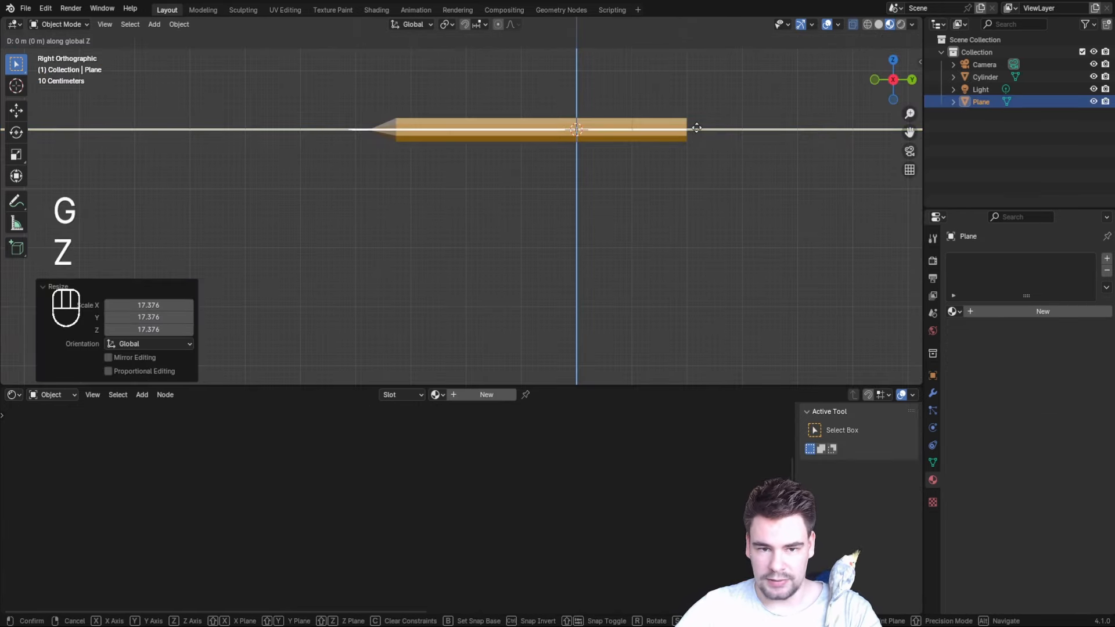
click(709, 236)
middle_drag(376, 211, 562, 214)
scroll(604, 163, up, 2)
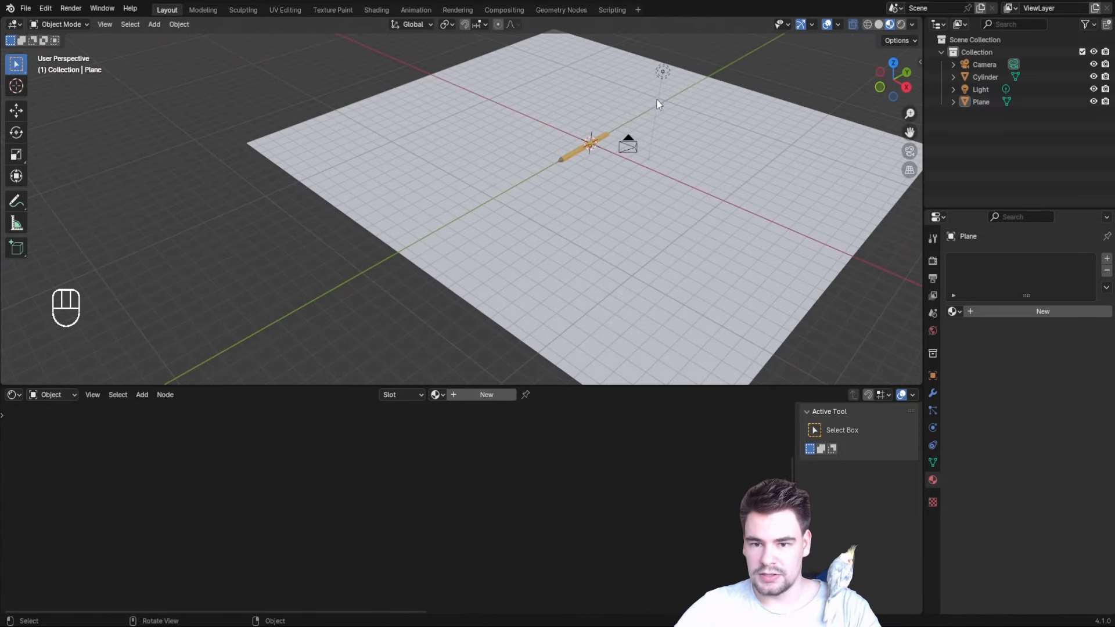
- Move the scene light to a new position beyond the pencil's blunt end
click(661, 74)
middle_drag(731, 100, 870, 209)
click(896, 90)
key(g)
click(706, 86)
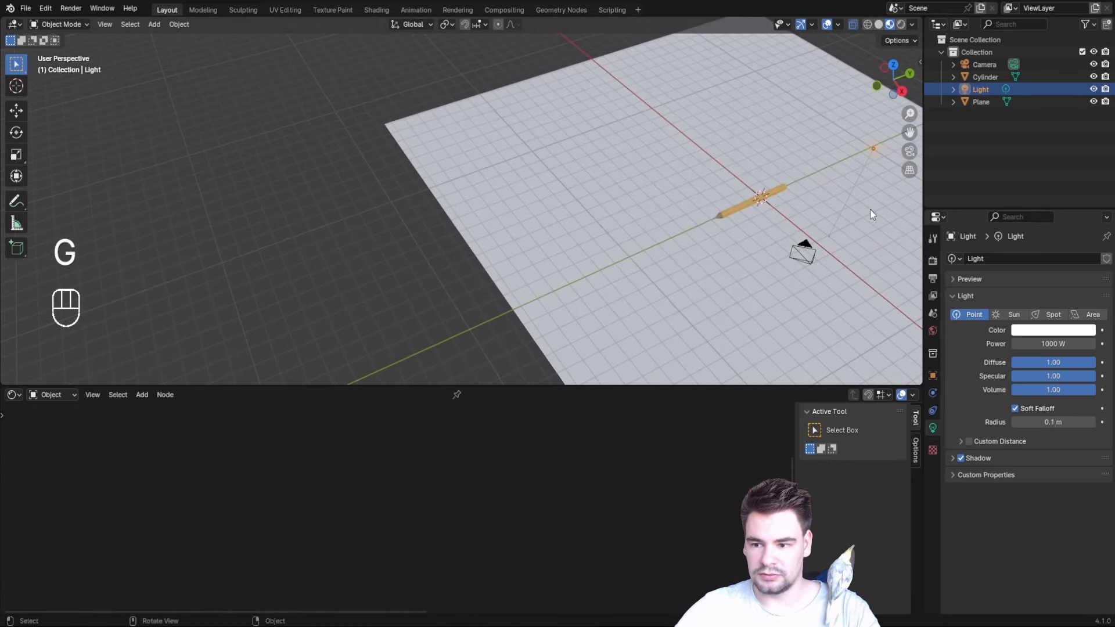
- Change the light's type to Area
click(1044, 315)
click(1089, 315)
shift+middle_drag(881, 136, 713, 105)
scroll(711, 164, up, 3)
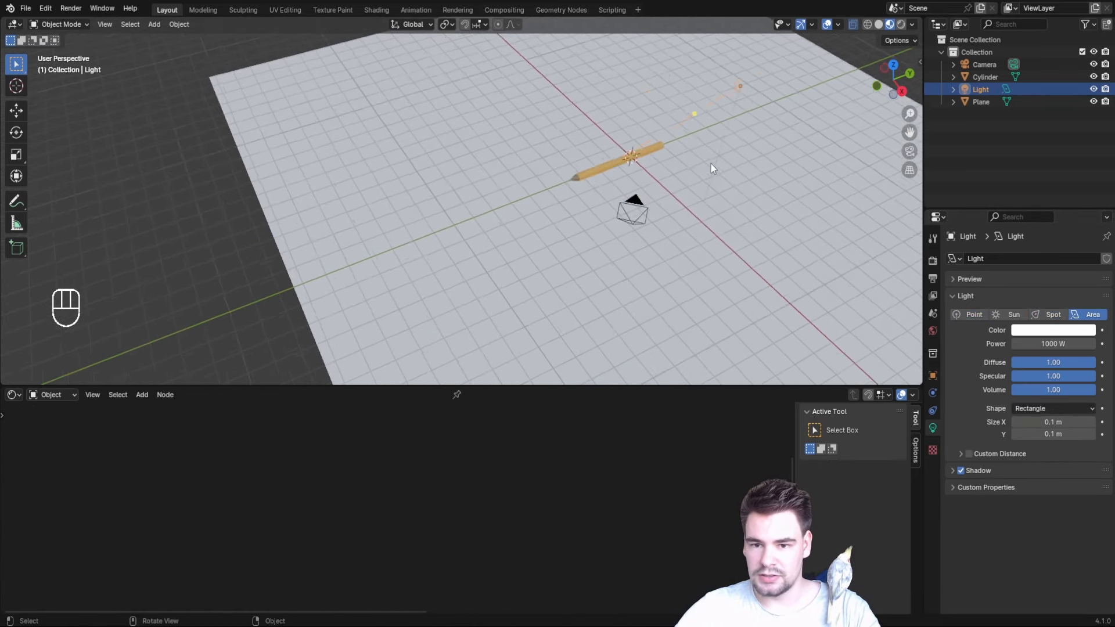
- Switch the viewport to rendered shading and open the scene's render settings
click(901, 27)
middle_drag(807, 177, 883, 197)
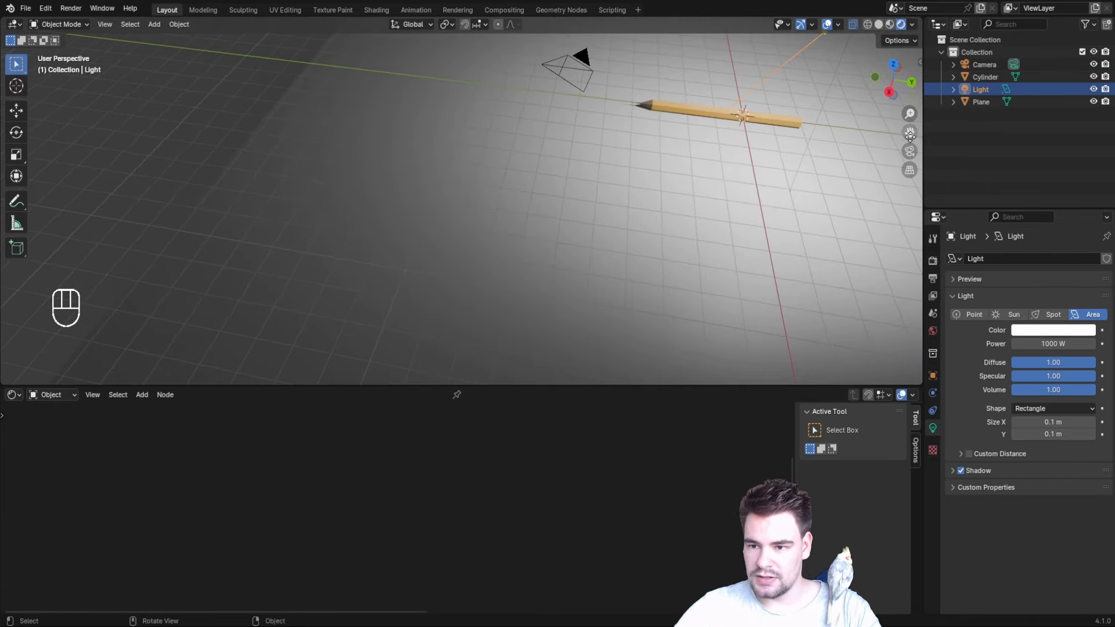
drag(910, 136, 919, 176)
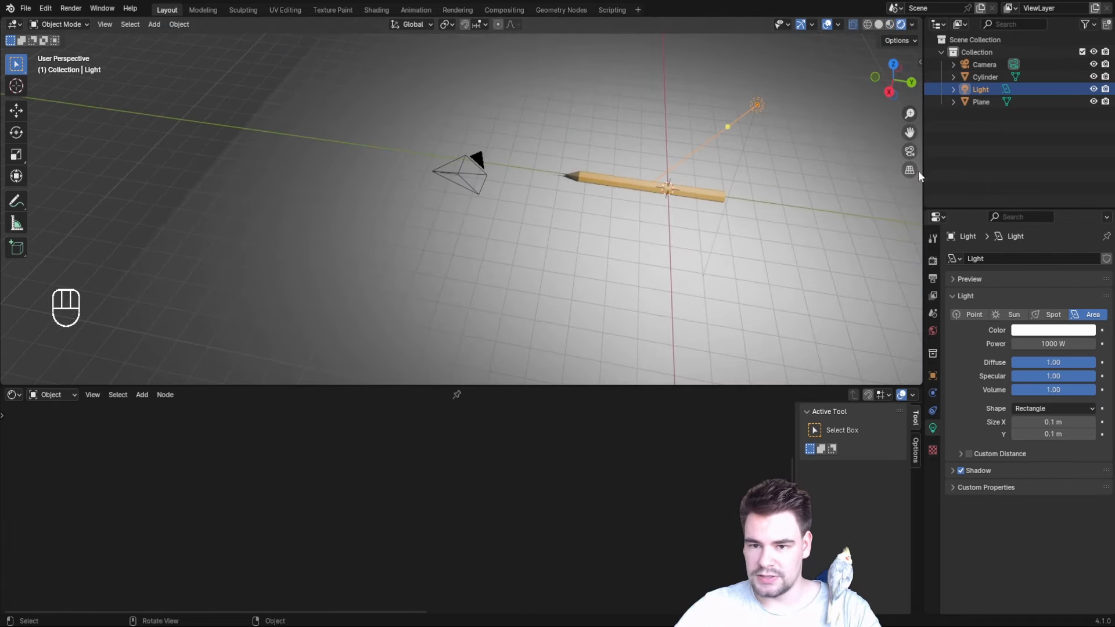
click(932, 260)
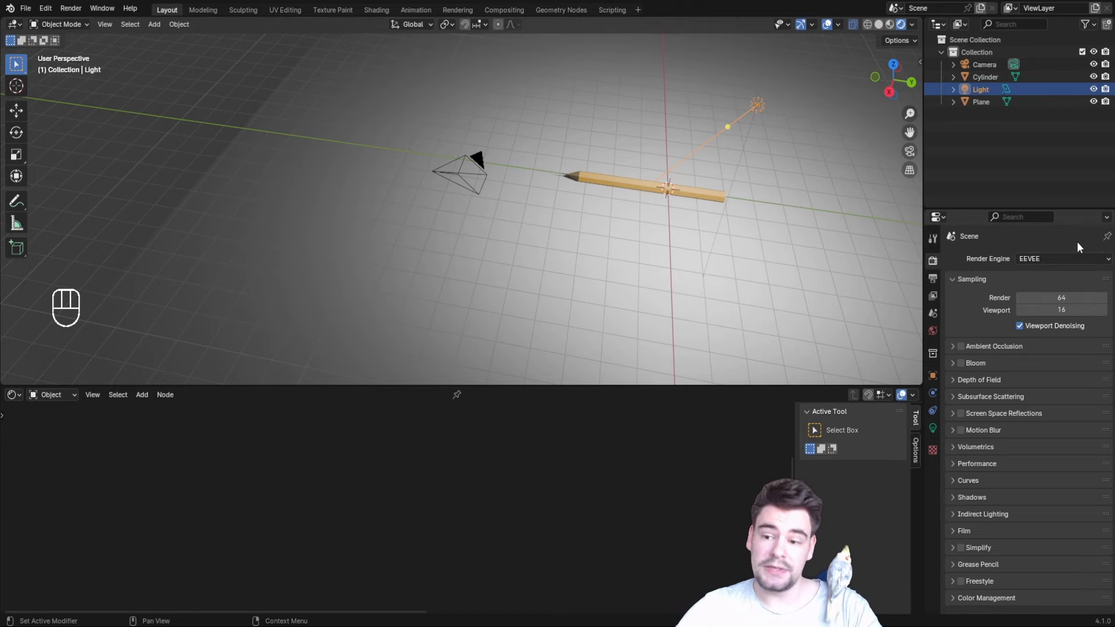
- Set the scene's render engine to Cycles
click(1061, 261)
click(1068, 296)
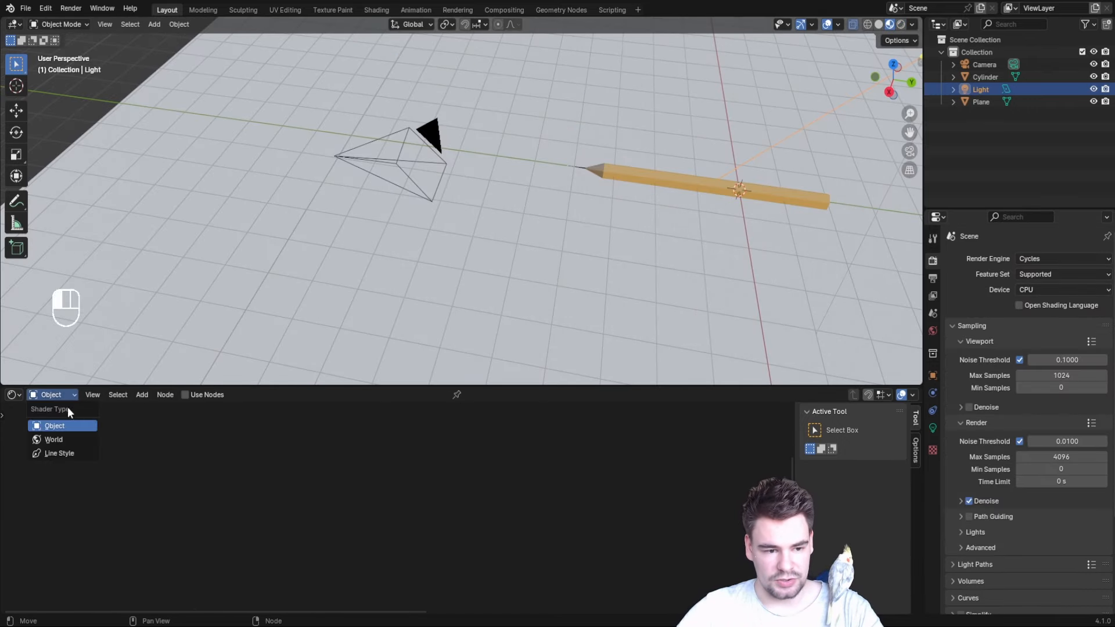
- In the world's shader nodes, add an Environment Texture using overcast_soil_puresky_4k.exr and connect its color output to the Background color
click(53, 439)
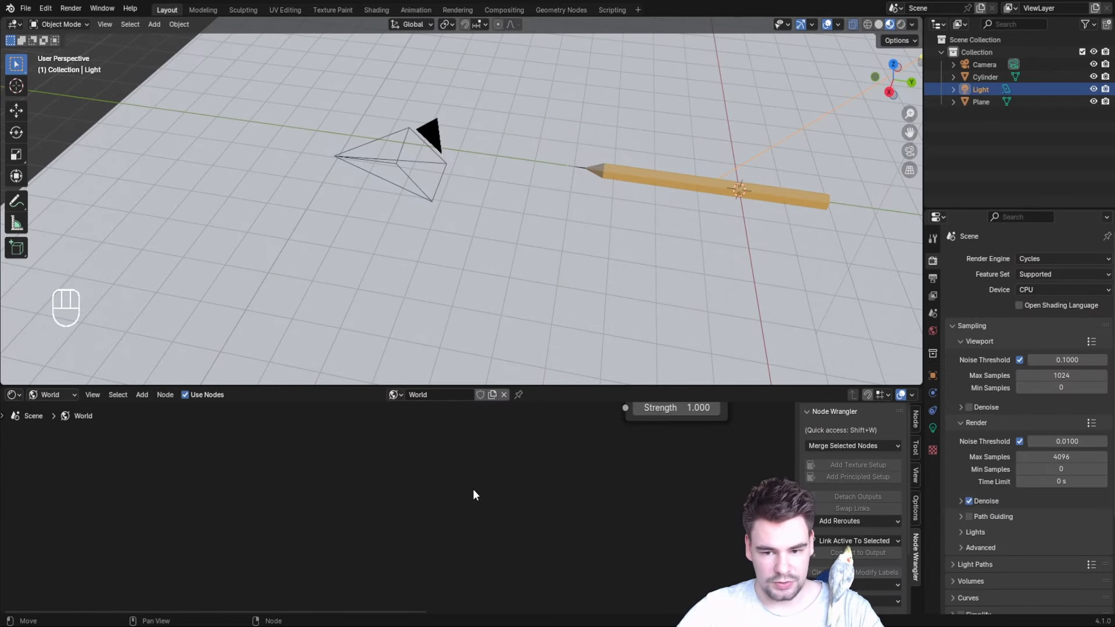
key(Home)
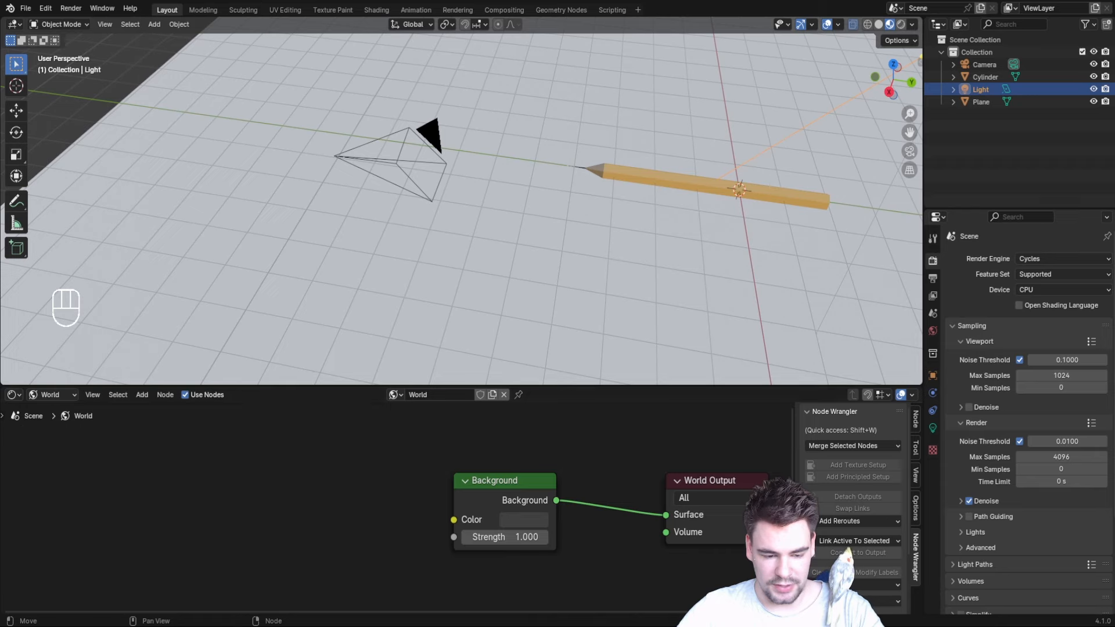
key(shift+a)
click(243, 465)
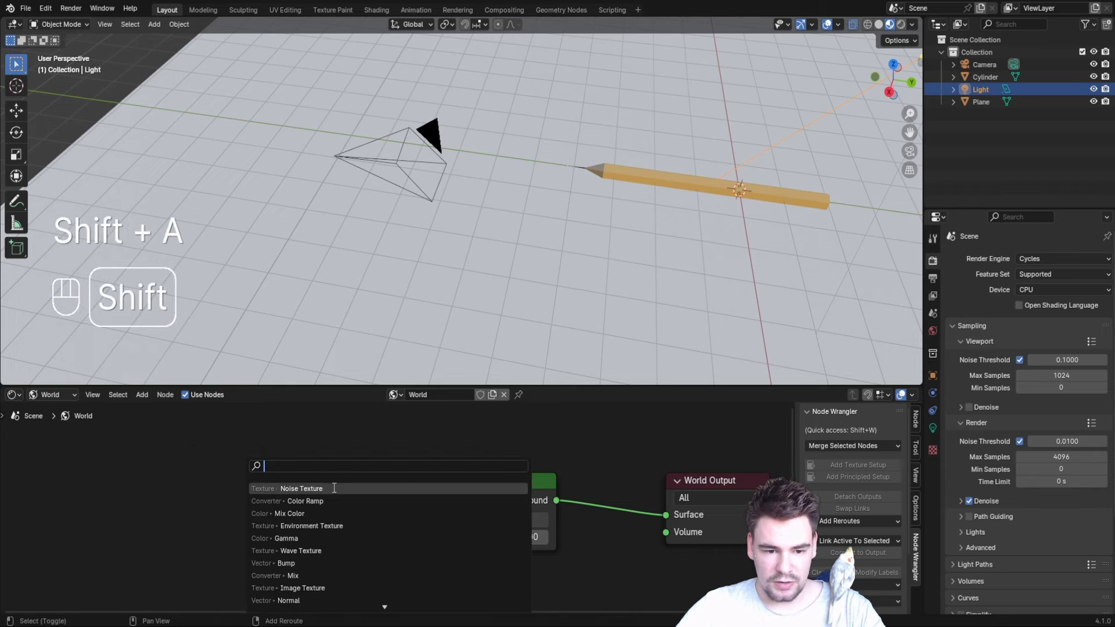
text(en)
click(280, 494)
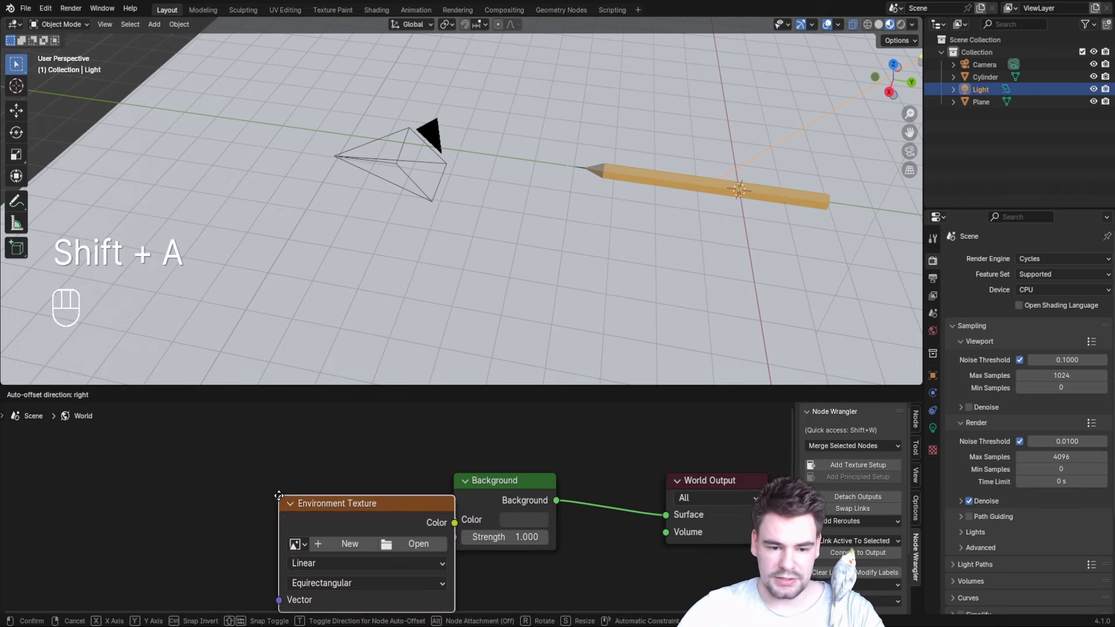
click(262, 451)
drag(461, 517, 459, 518)
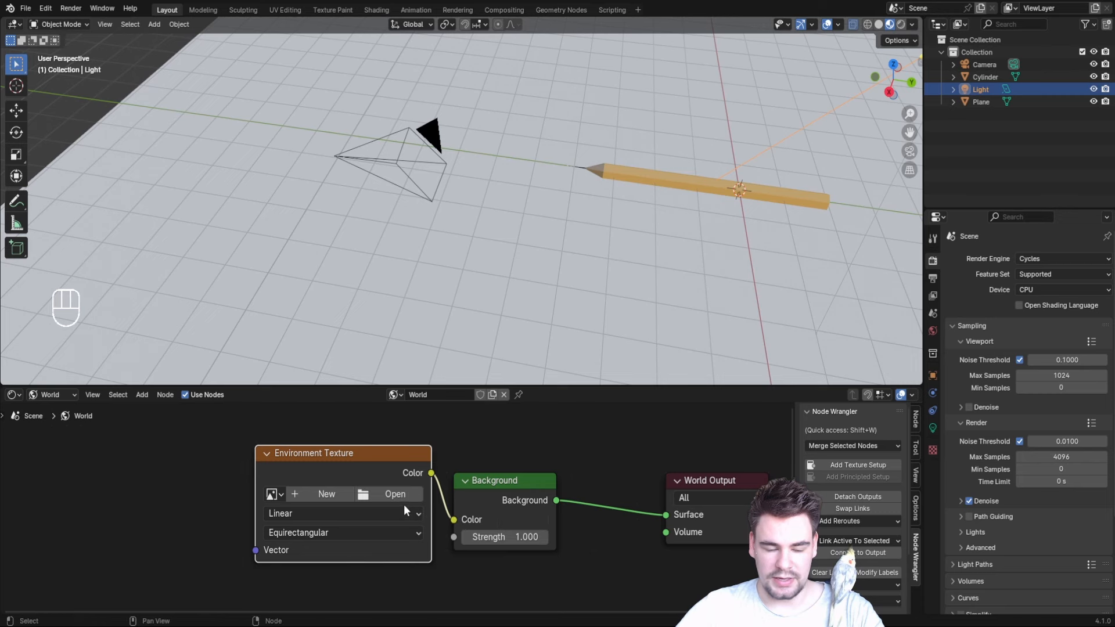
click(403, 498)
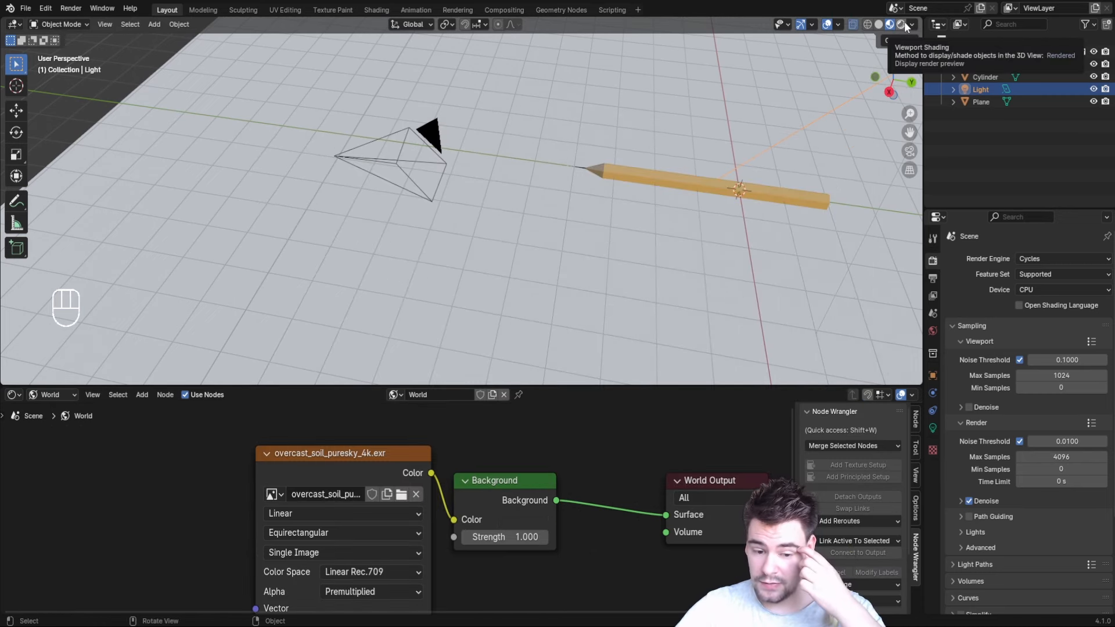
- Switch the viewport to rendered shading and inspect the pencil under the environment lighting from its tip end
mouse_move(777, 187)
middle_down()
mouse_move(691, 153)
mouse_move(776, 128)
middle_up()
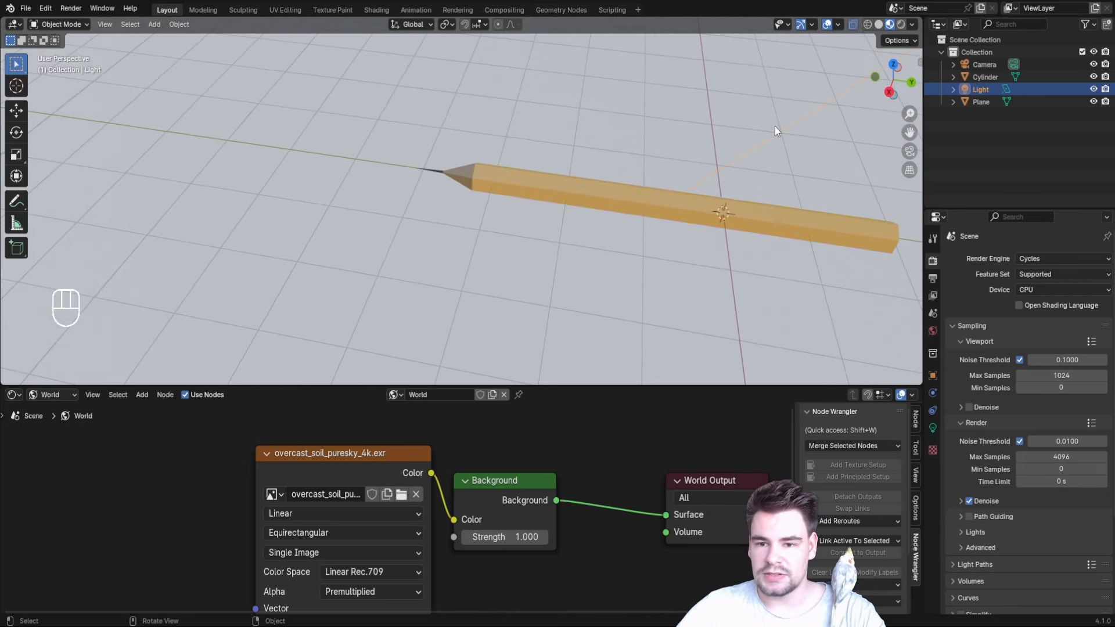
click(902, 23)
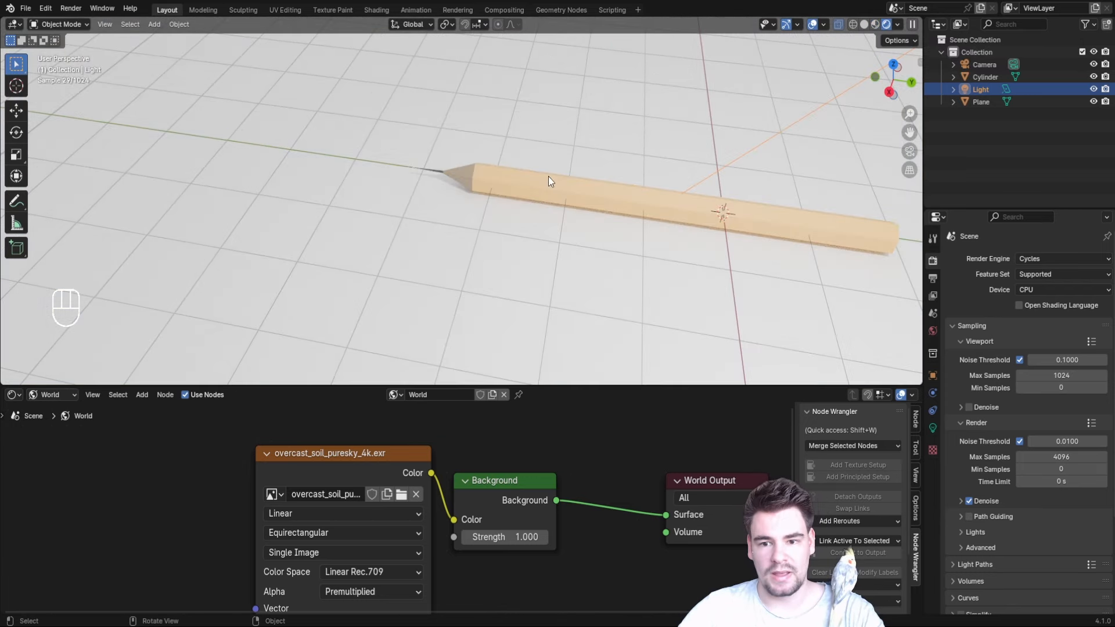
middle_drag(591, 175, 625, 173)
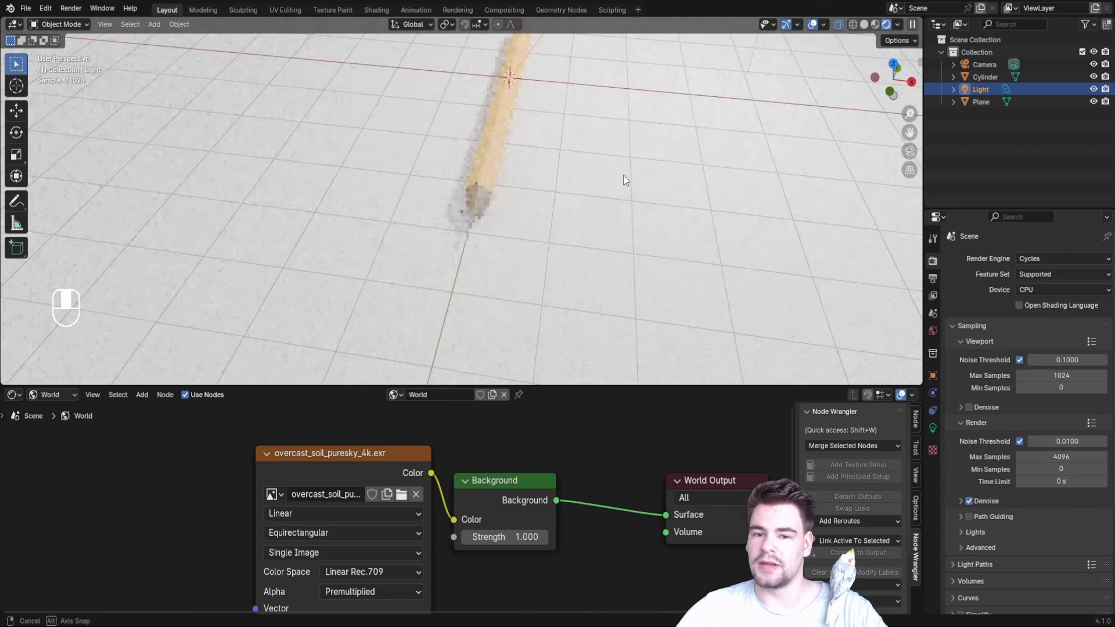